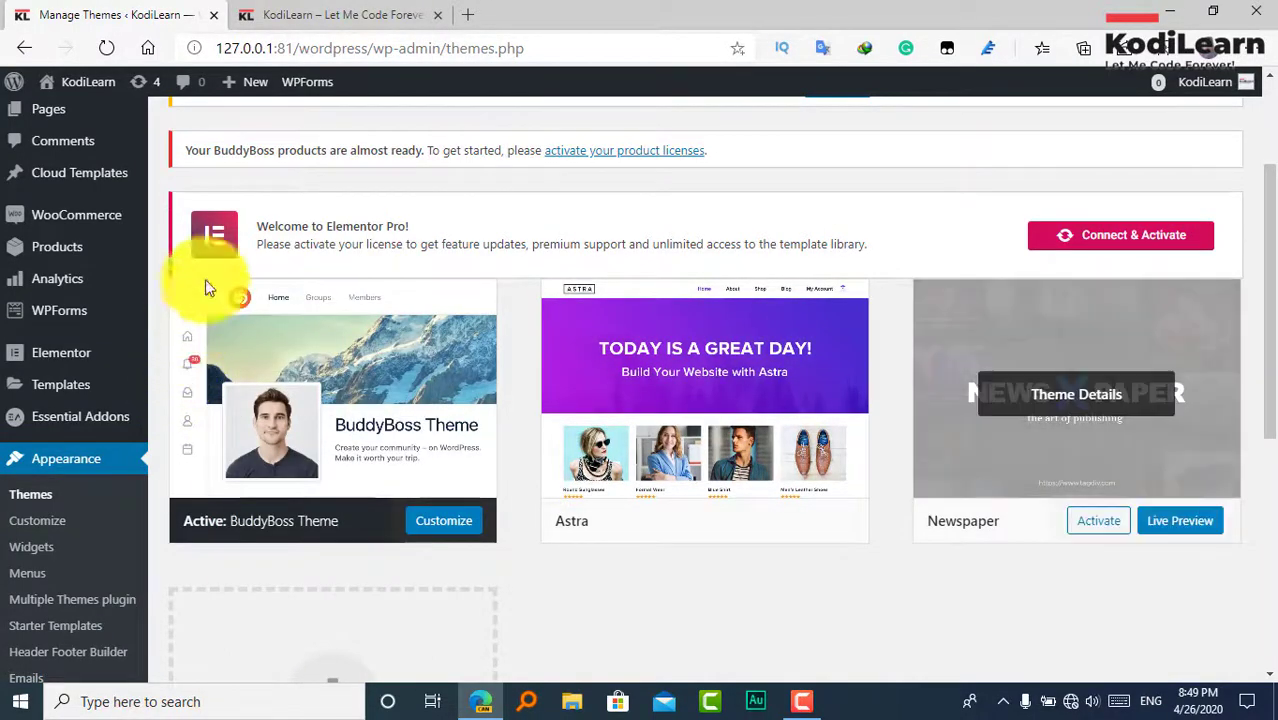
# Open the website's Blog page in the other browser tab and look through its content.
pyautogui.click(283, 12)
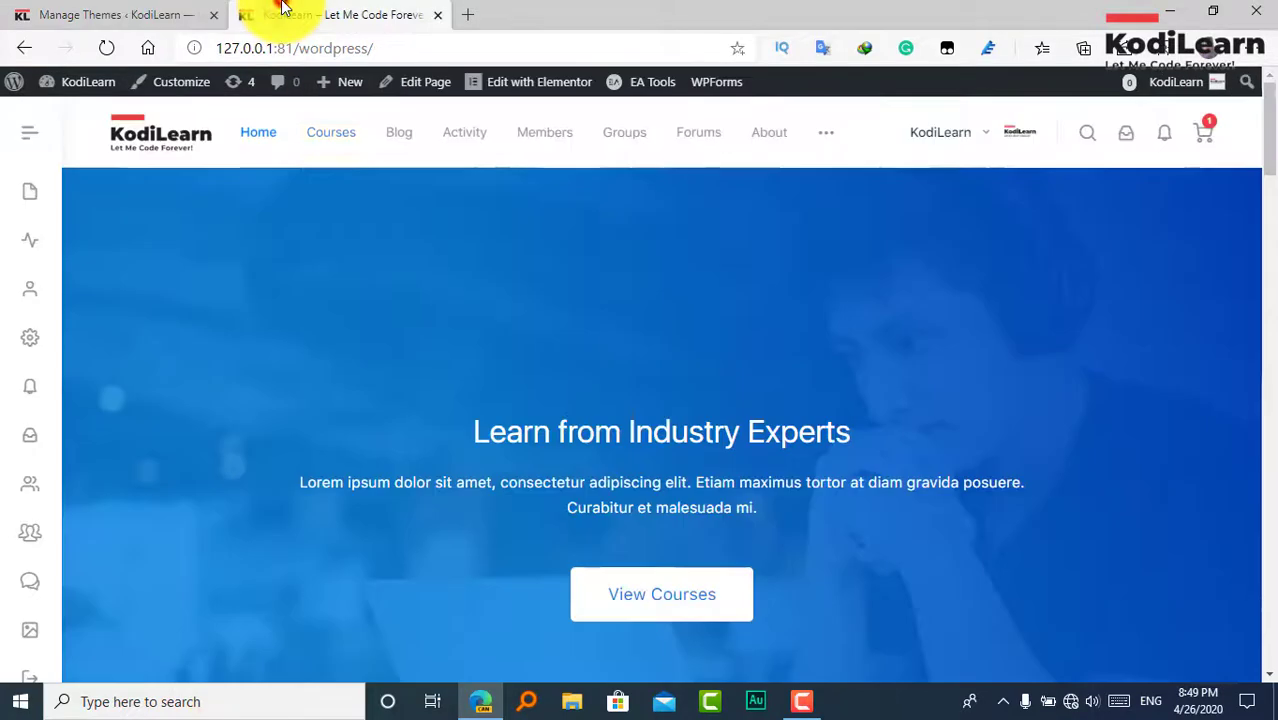
pyautogui.click(400, 132)
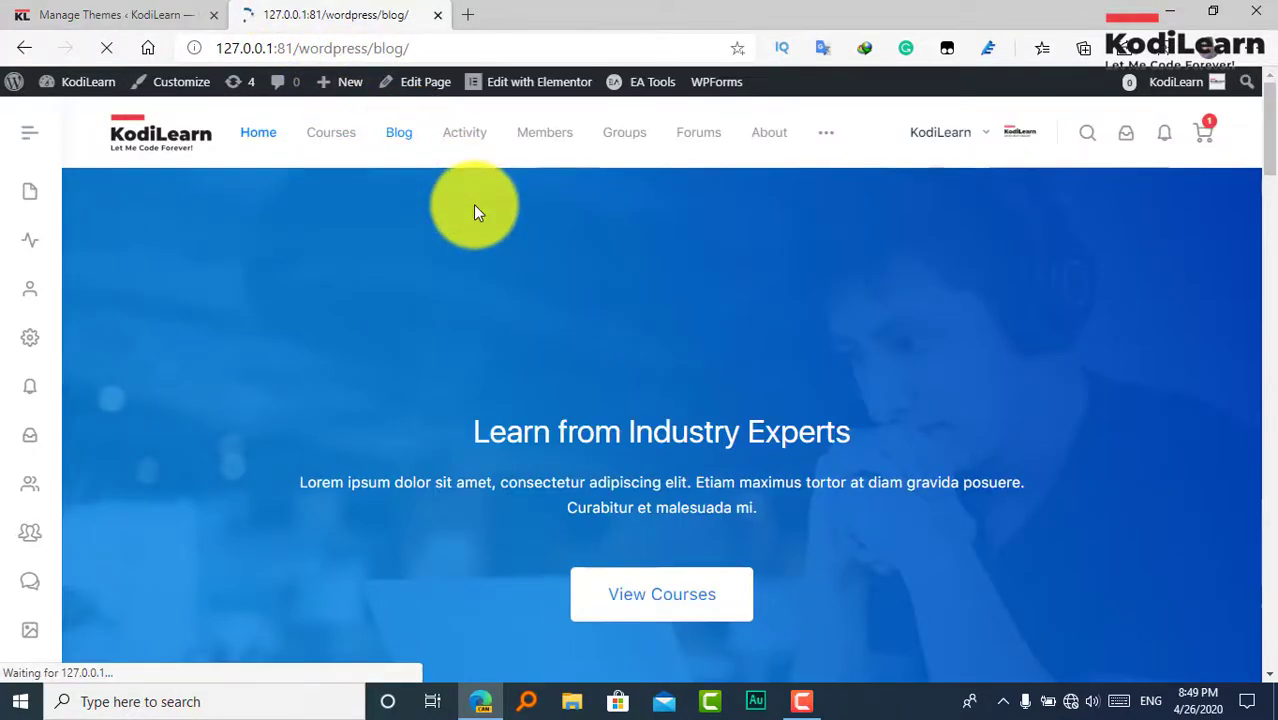
pyautogui.scroll(-4, 476, 205)
pyautogui.scroll(-2, 450, 190)
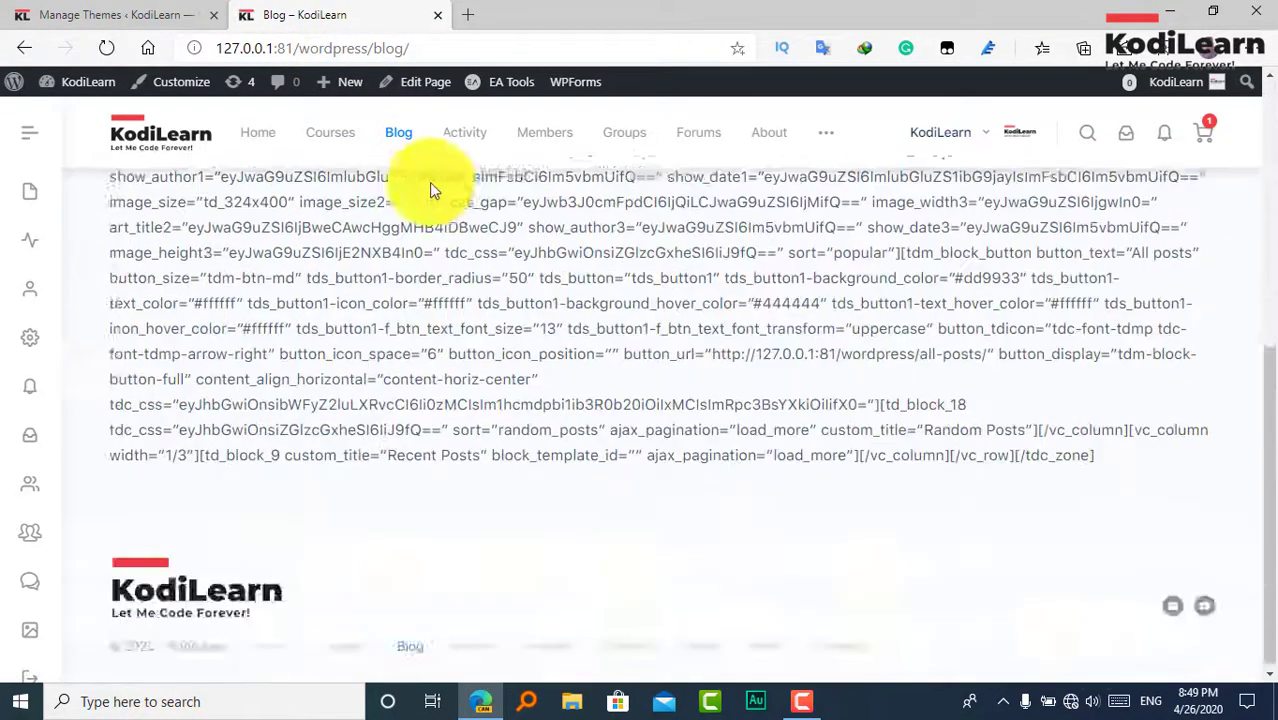
pyautogui.scroll(10, 429, 182)
# Examine the raw shortcode text in the body of the Blog page, checking the theme list for the active theme.
pyautogui.click(72, 10)
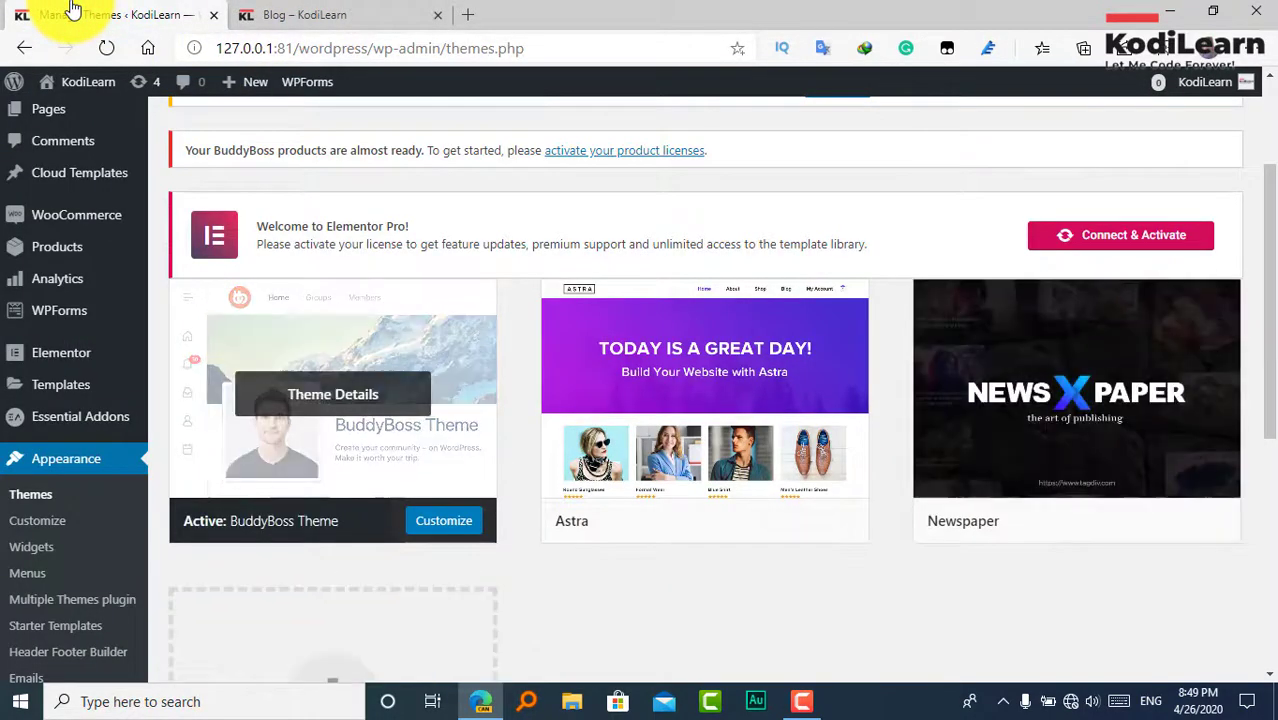
pyautogui.click(341, 10)
pyautogui.scroll(-5, 337, 542)
pyautogui.scroll(10, 170, 190)
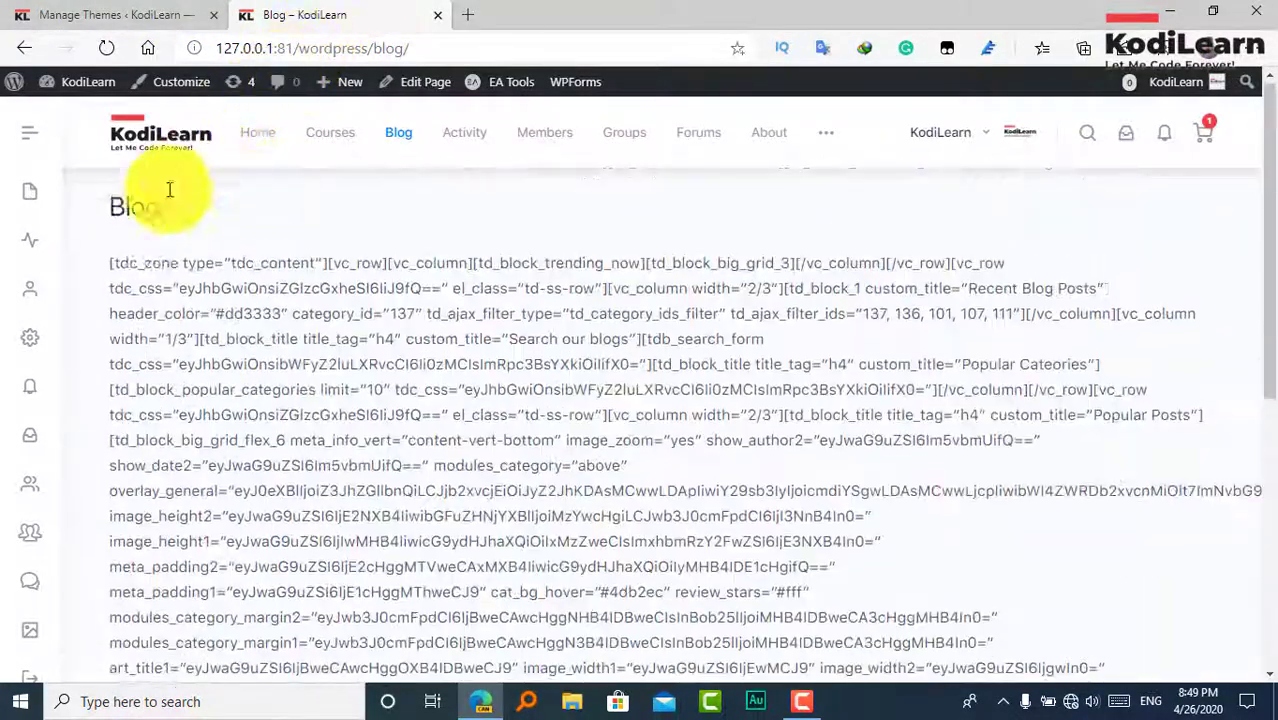
pyautogui.moveTo(112, 258); pyautogui.dragTo(1027, 357)
pyautogui.click(693, 328)
pyautogui.scroll(10, 693, 328)
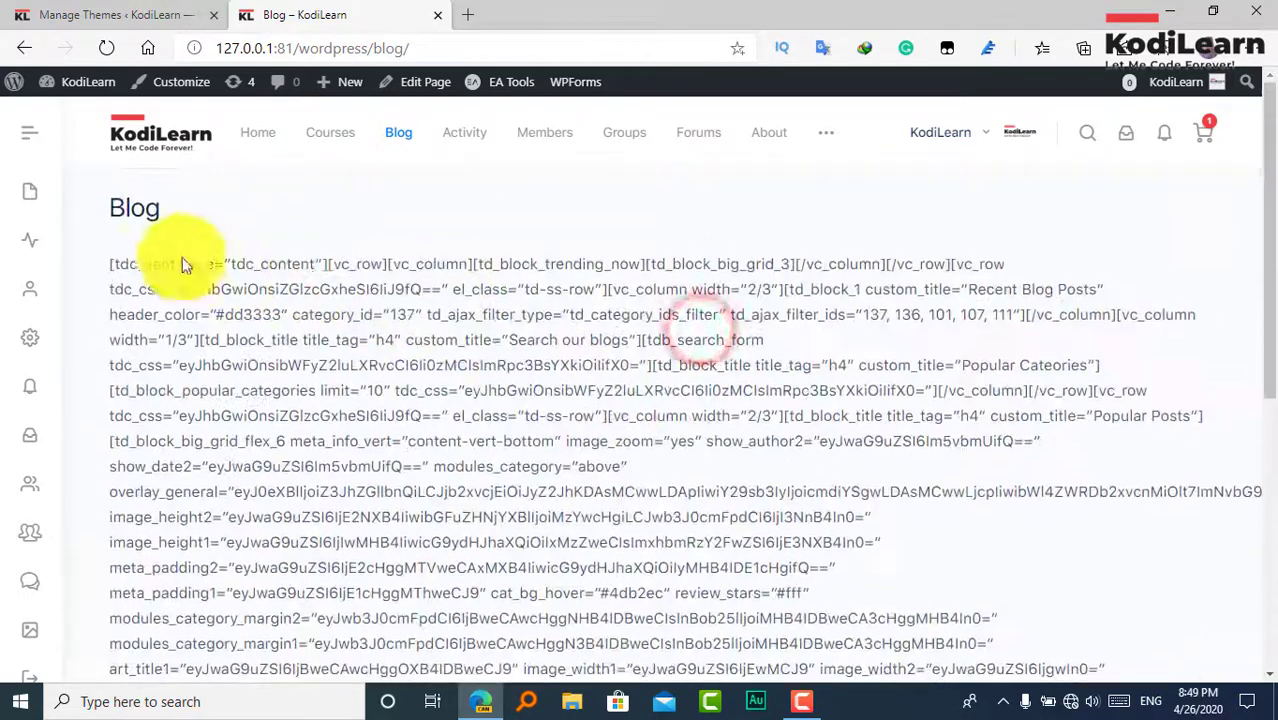
pyautogui.moveTo(95, 250); pyautogui.dragTo(1178, 451)
pyautogui.click(505, 269)
pyautogui.scroll(10, 381, 268)
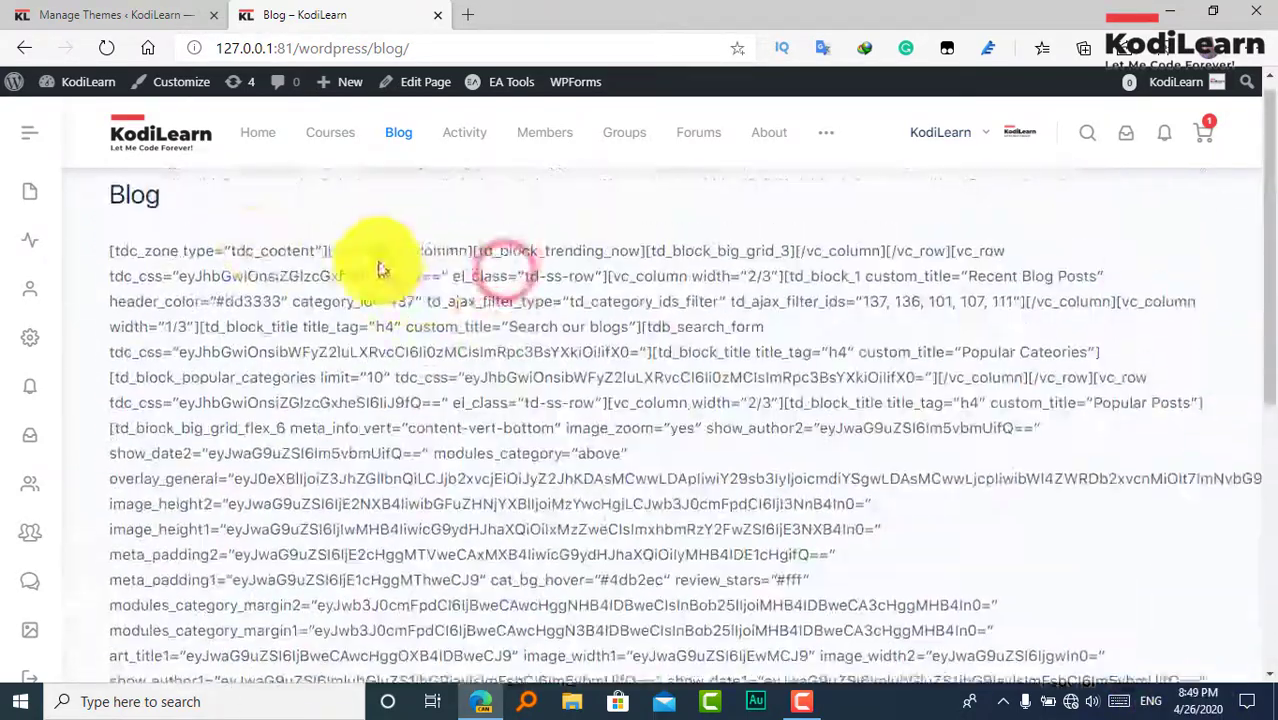
pyautogui.moveTo(104, 260); pyautogui.dragTo(960, 553)
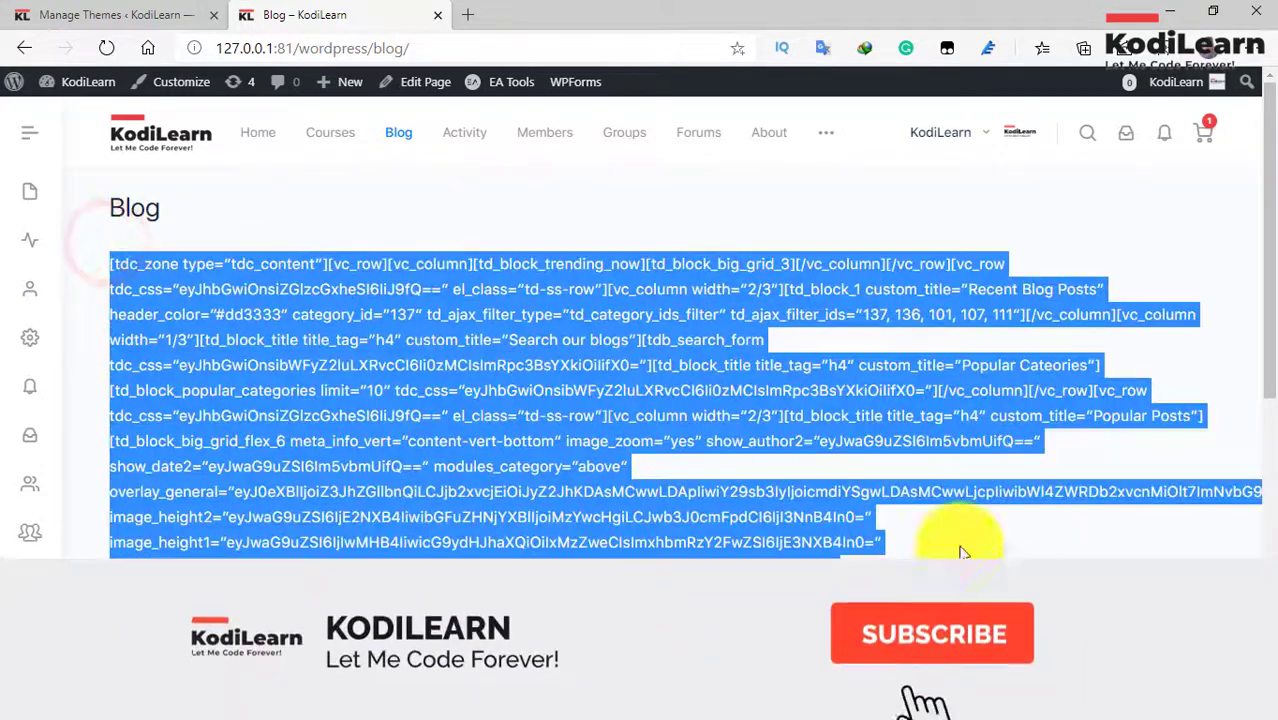
pyautogui.click(603, 252)
# Compare the installed themes in the WordPress admin with the content displayed on the Blog page.
pyautogui.click(40, 16)
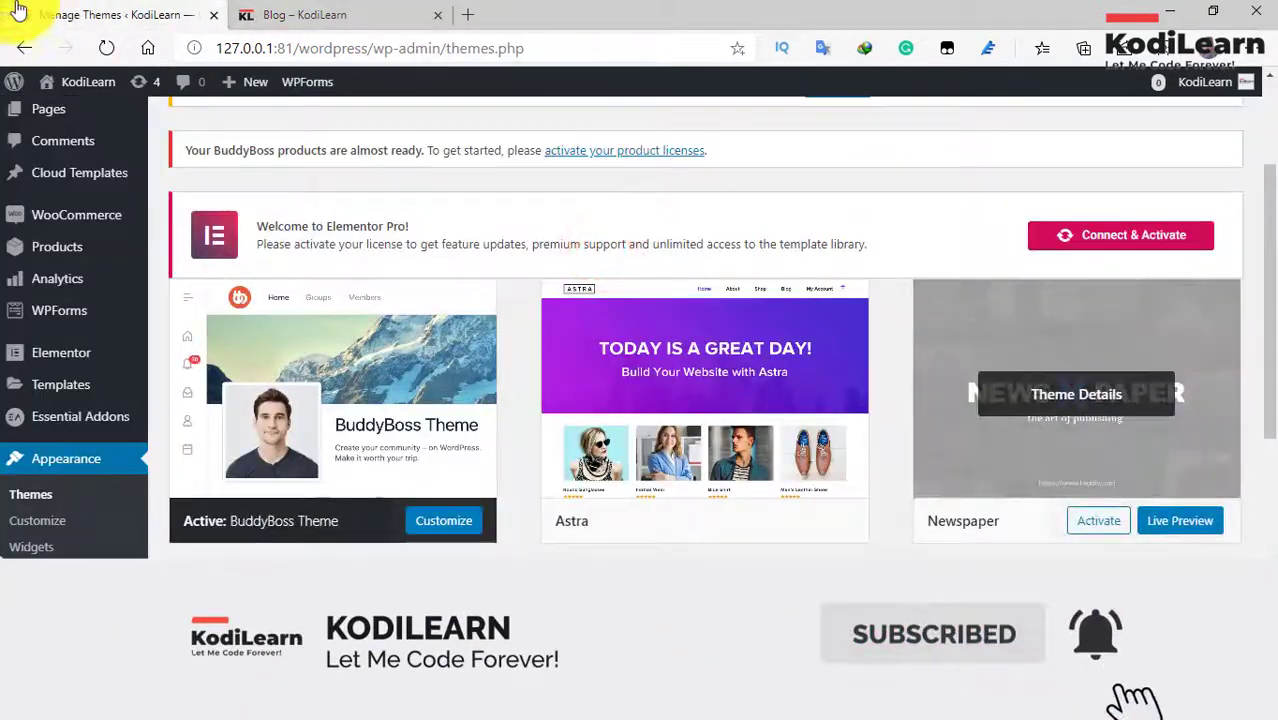
pyautogui.click(318, 14)
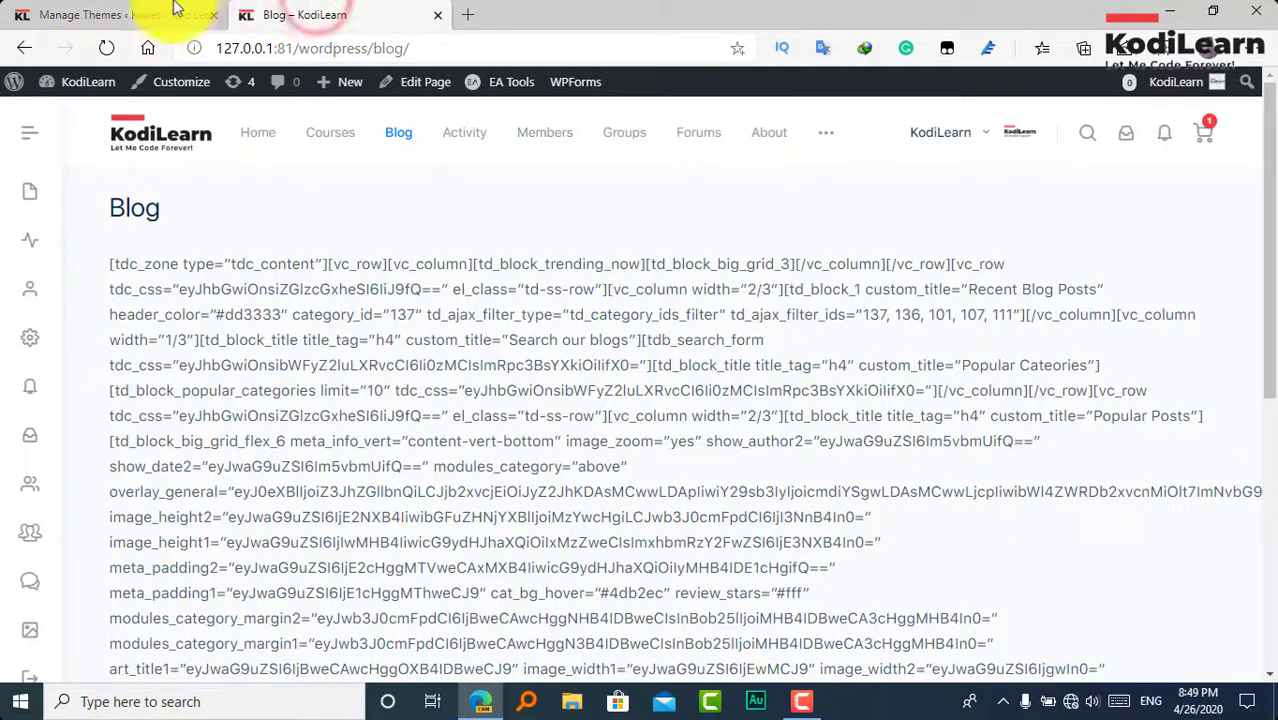
pyautogui.click(135, 10)
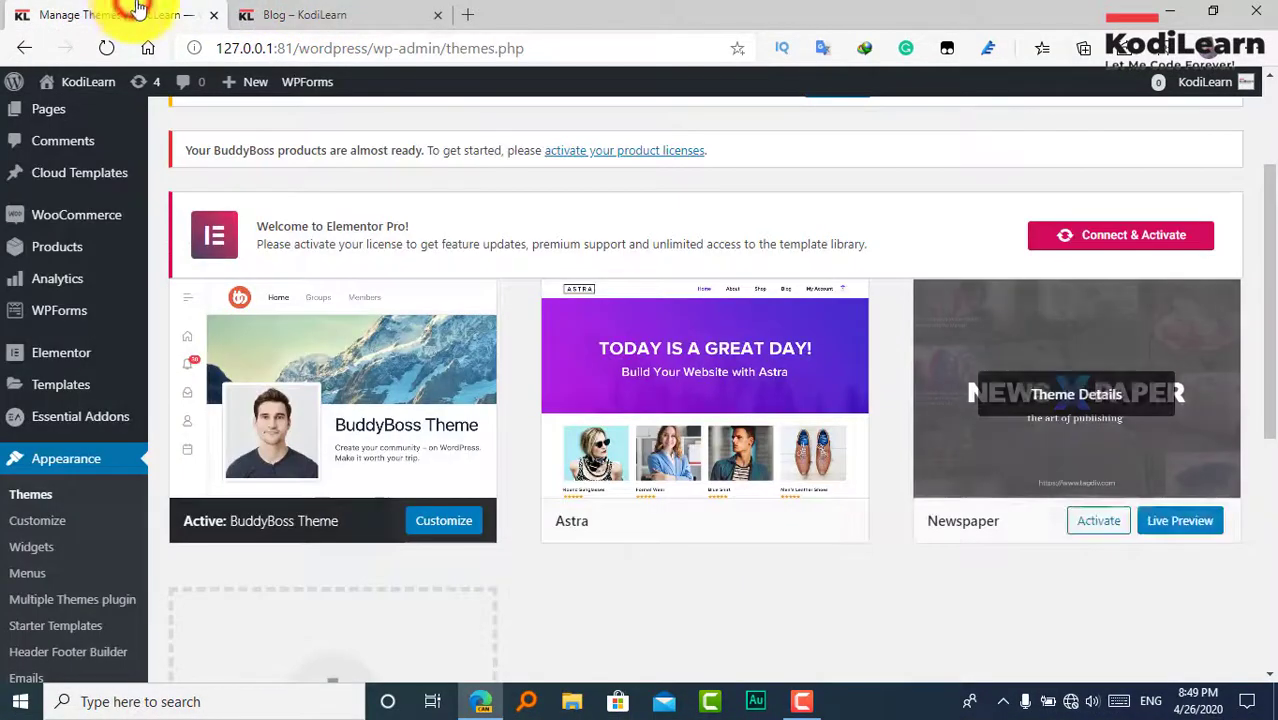
pyautogui.click(324, 10)
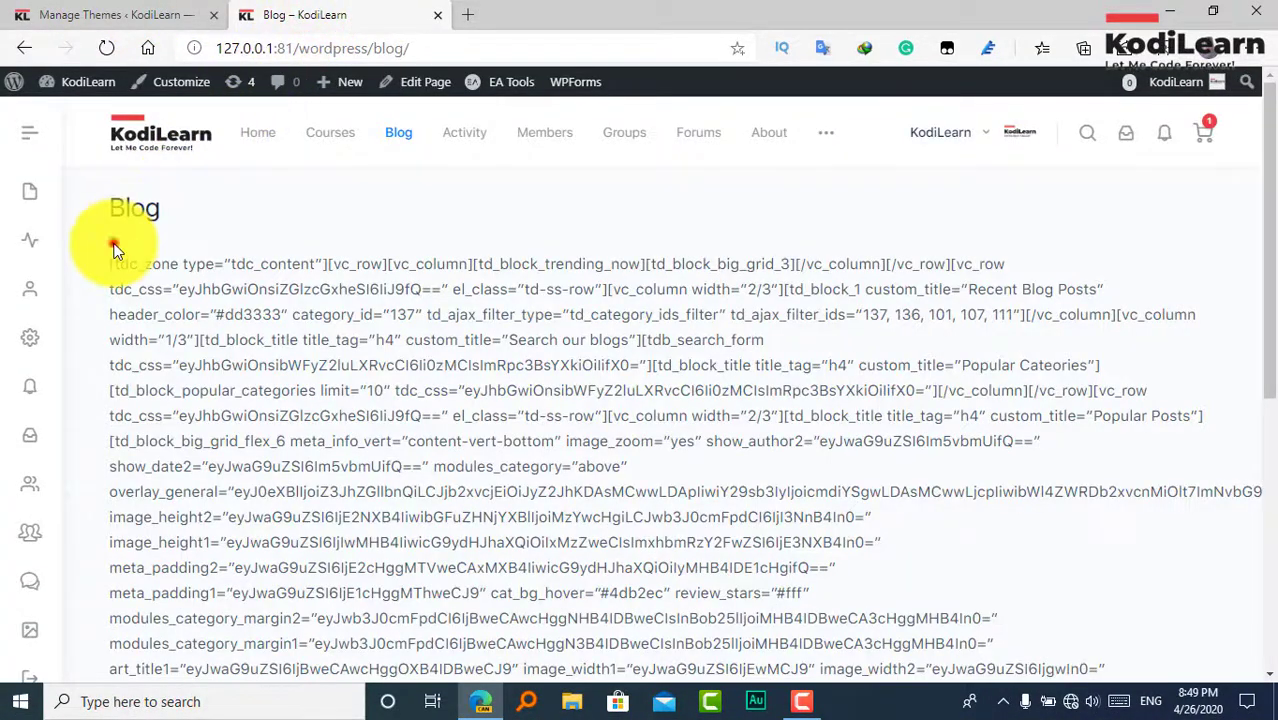
pyautogui.moveTo(114, 244); pyautogui.dragTo(617, 356)
pyautogui.click(626, 360)
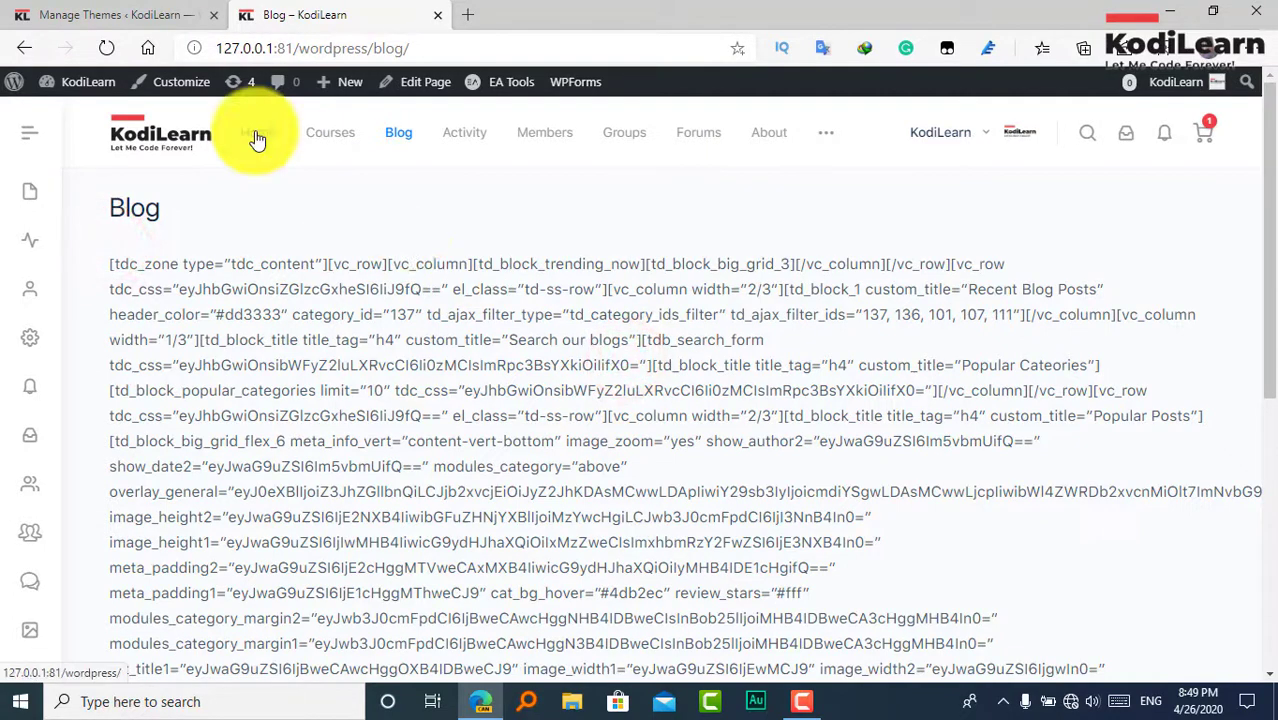
# Return to the WordPress admin, look over the installed themes and open the page for adding new plugins.
pyautogui.click(141, 9)
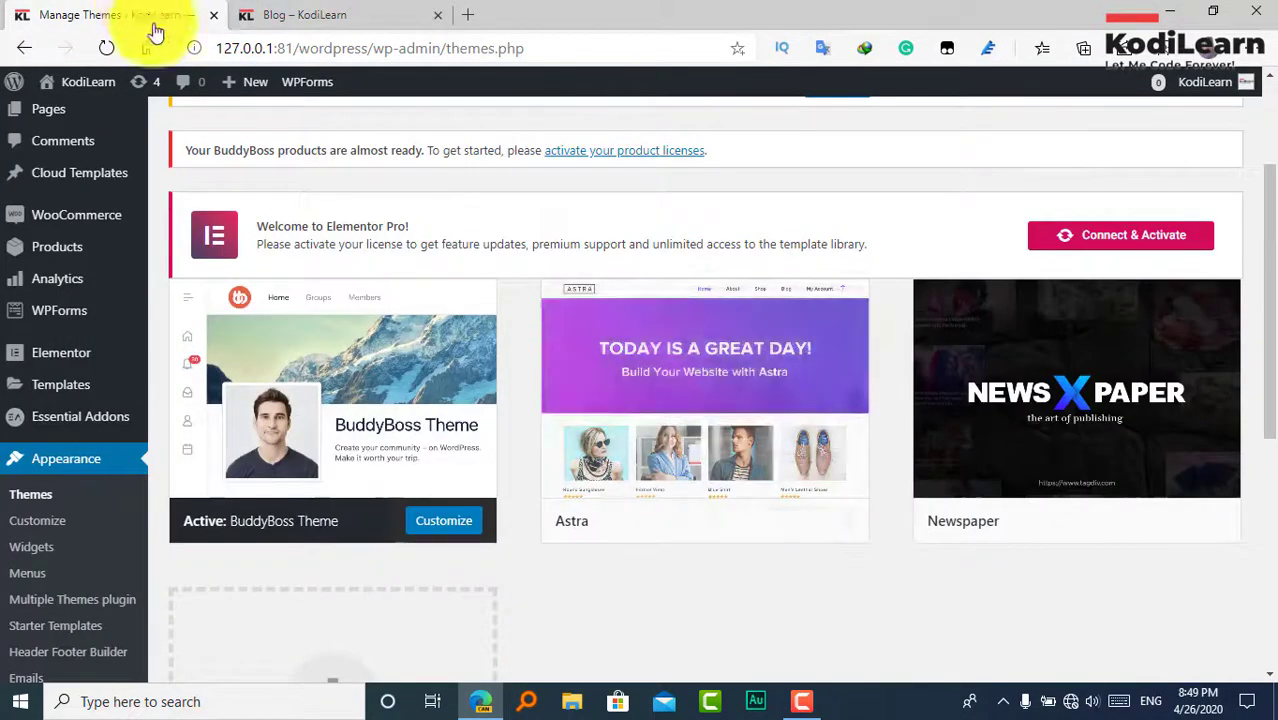
pyautogui.scroll(-4, 385, 420)
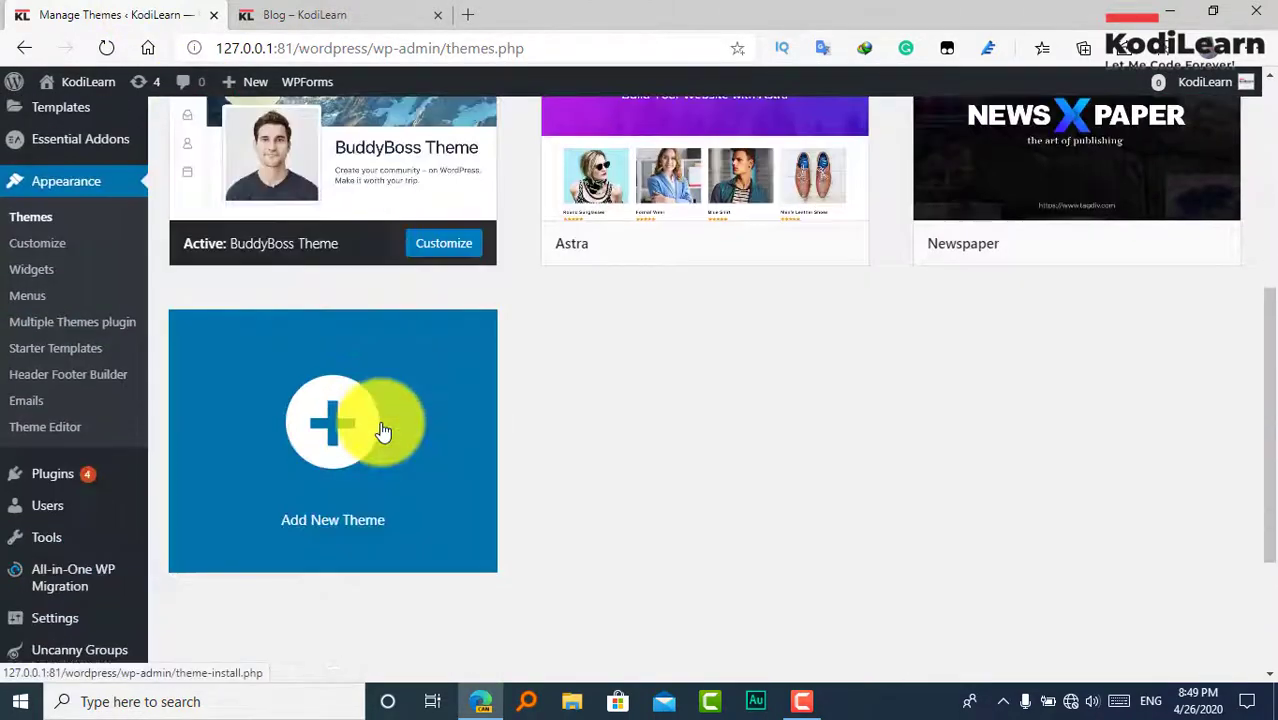
pyautogui.scroll(-2, 383, 432)
pyautogui.scroll(2, 382, 430)
pyautogui.moveTo(297, 452)
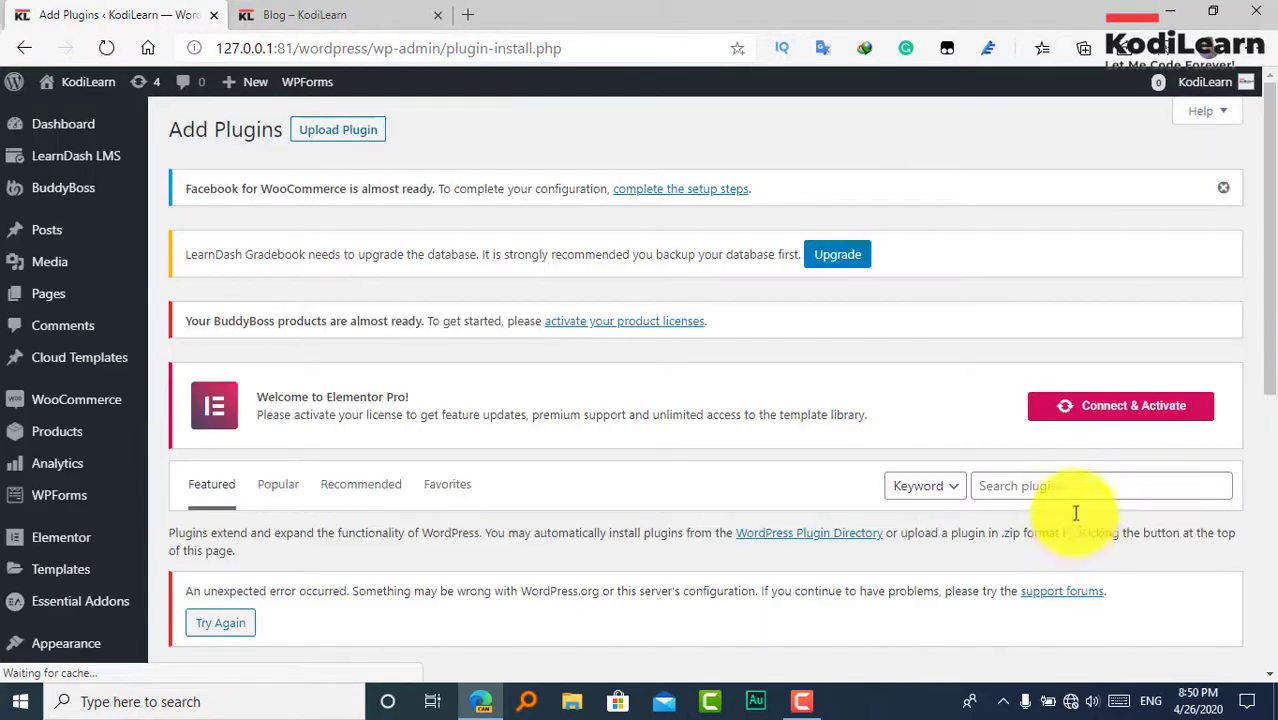
# Search the plugin directory for "multiple themes plugin" and look through the search results.
pyautogui.click(1072, 485)
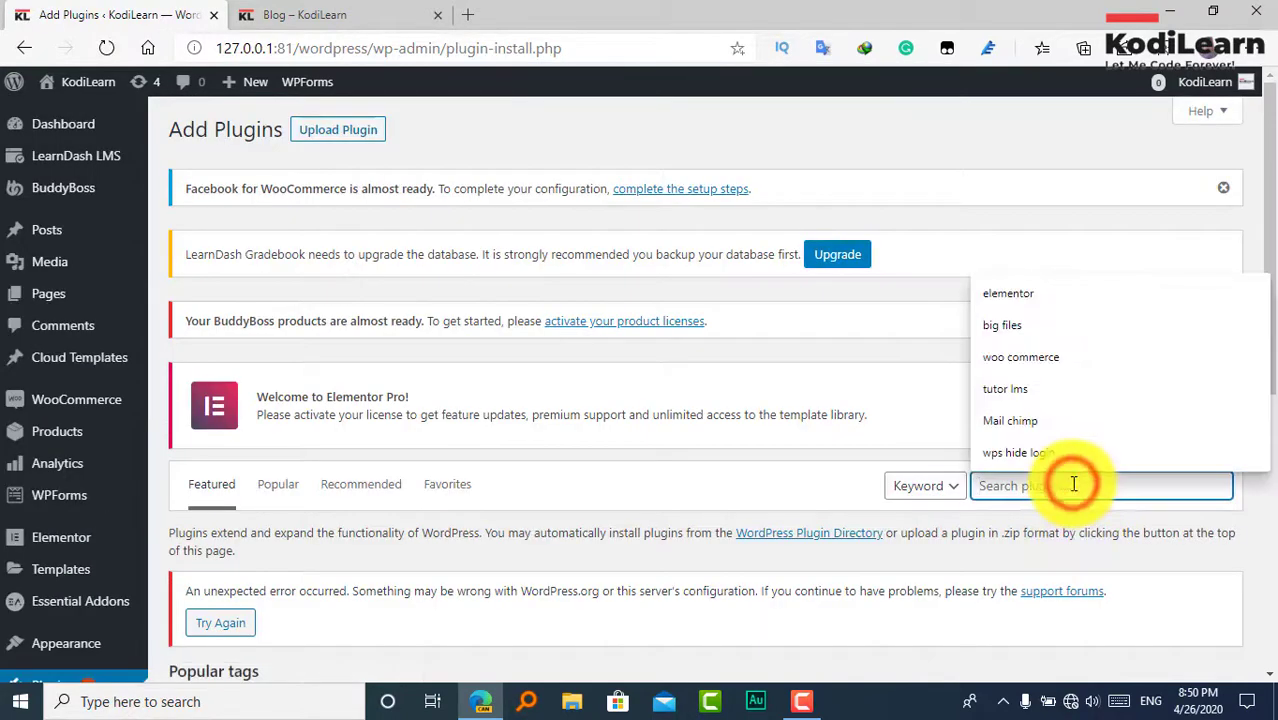
pyautogui.write('mul')
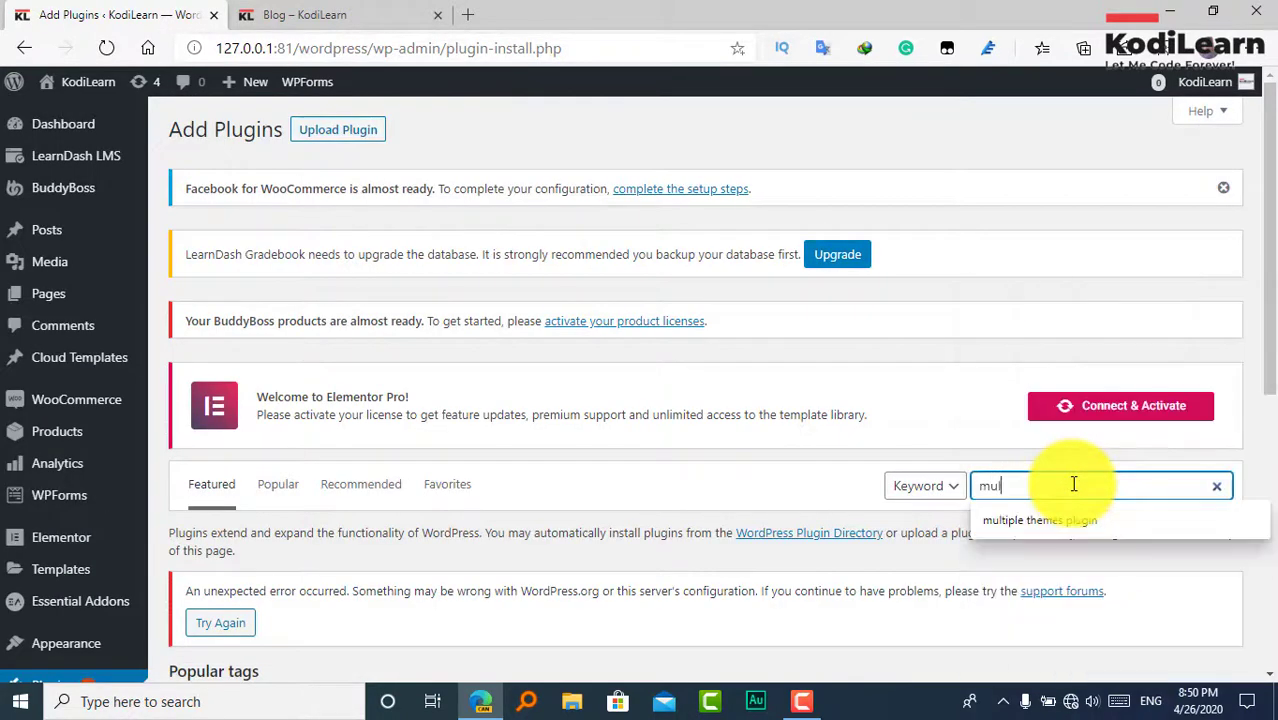
pyautogui.press('Down')
pyautogui.press('Return')
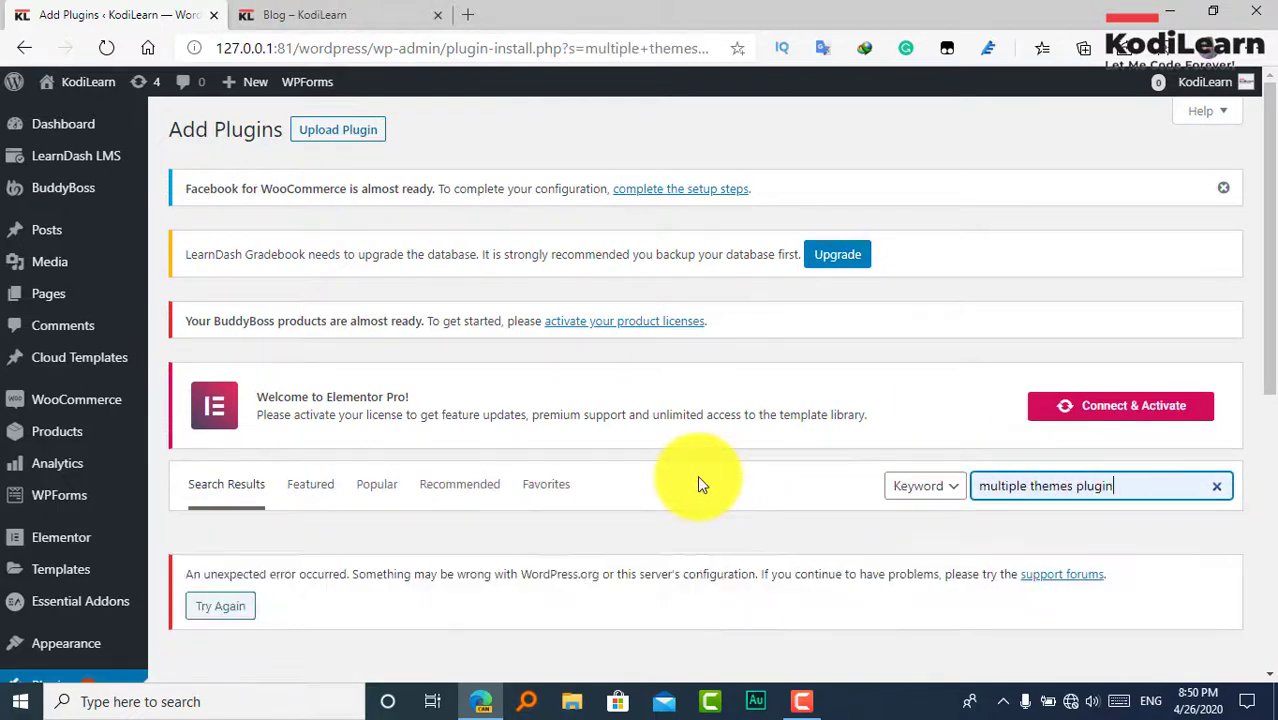
pyautogui.scroll(-3, 697, 475)
pyautogui.scroll(1, 697, 475)
pyautogui.scroll(2, 700, 483)
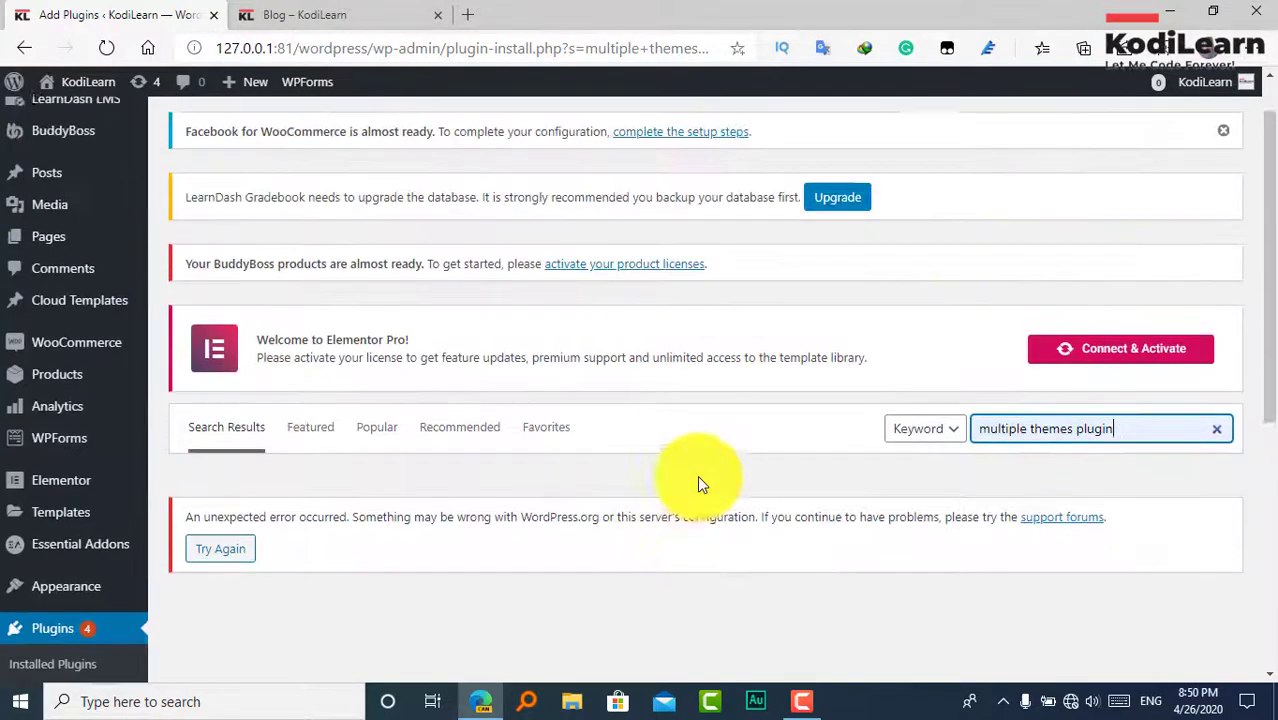
pyautogui.scroll(-3, 700, 483)
pyautogui.scroll(1, 700, 485)
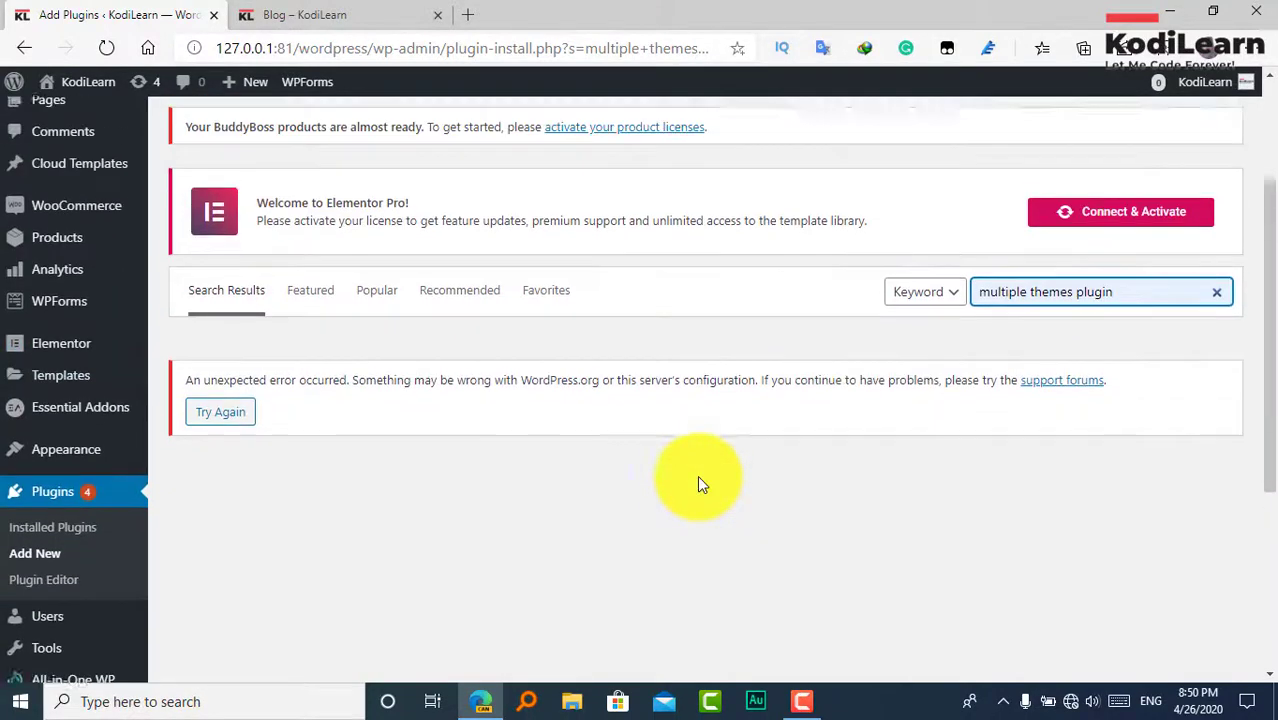
pyautogui.scroll(-1, 700, 485)
pyautogui.scroll(1, 700, 485)
# Open the settings page of the Multiple Themes plugin at its Site Home section.
pyautogui.moveTo(66, 458)
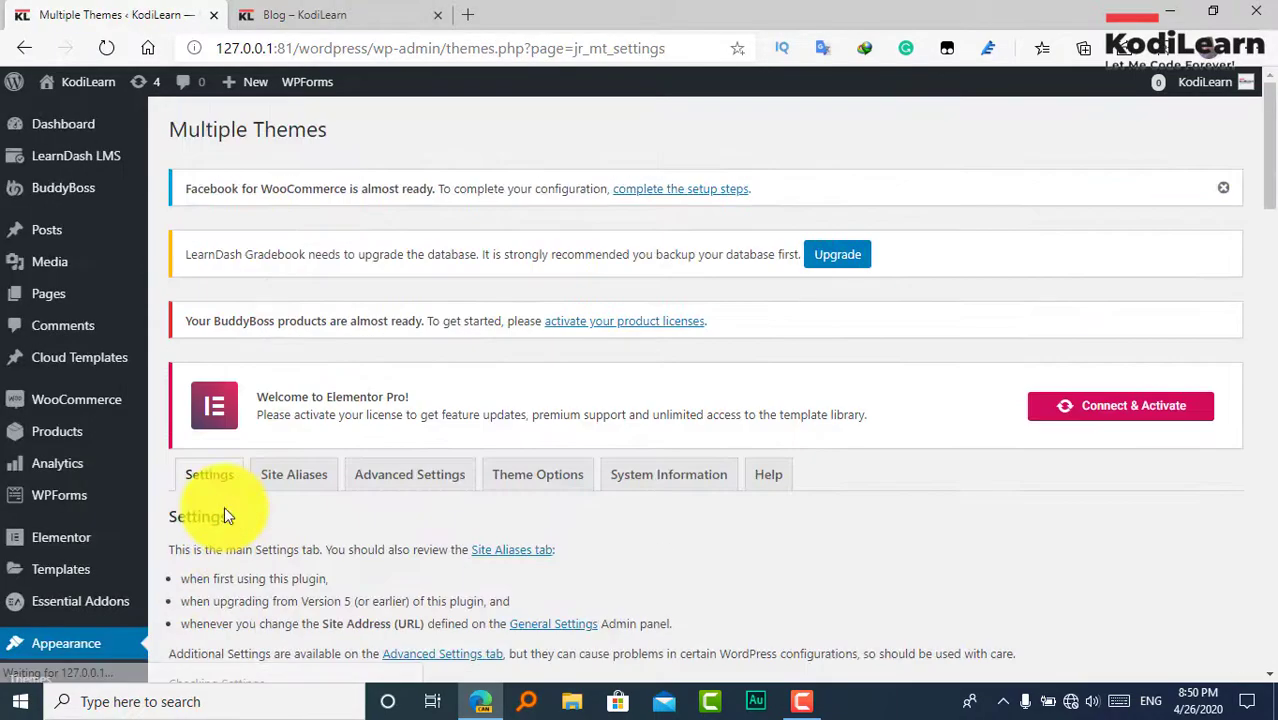
pyautogui.scroll(-1, 255, 504)
pyautogui.scroll(-10, 307, 510)
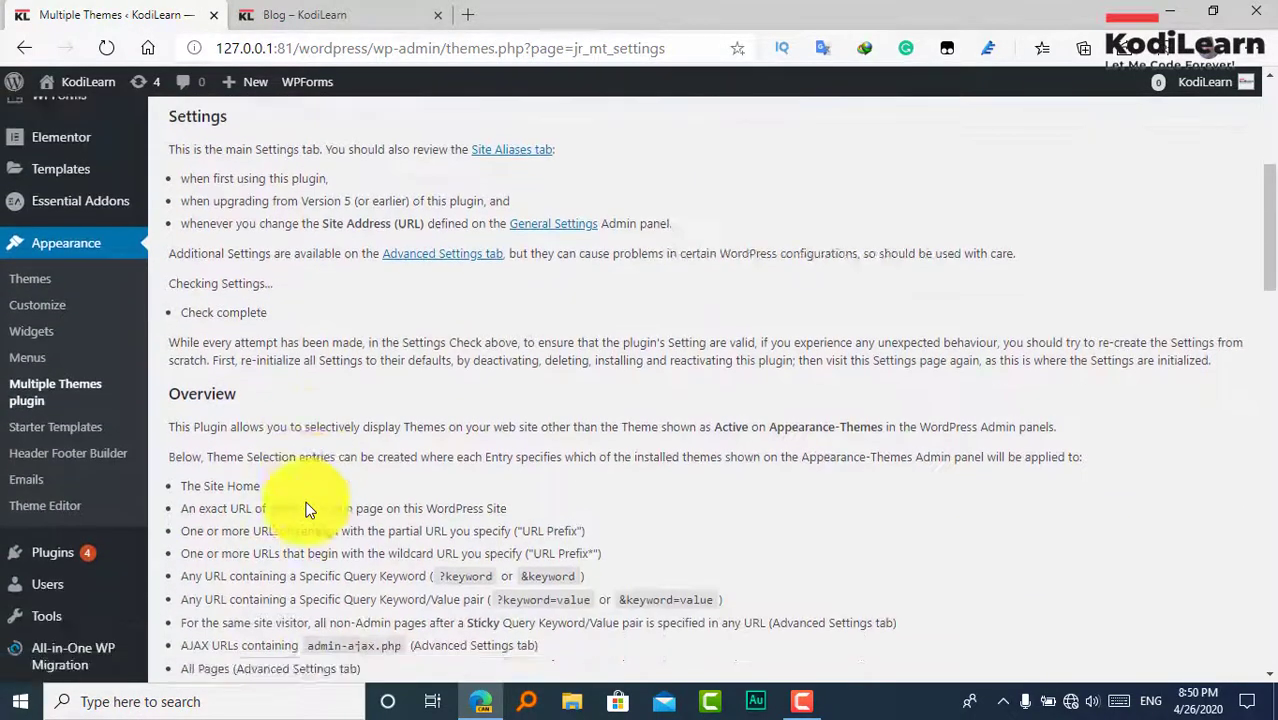
pyautogui.scroll(-1, 307, 510)
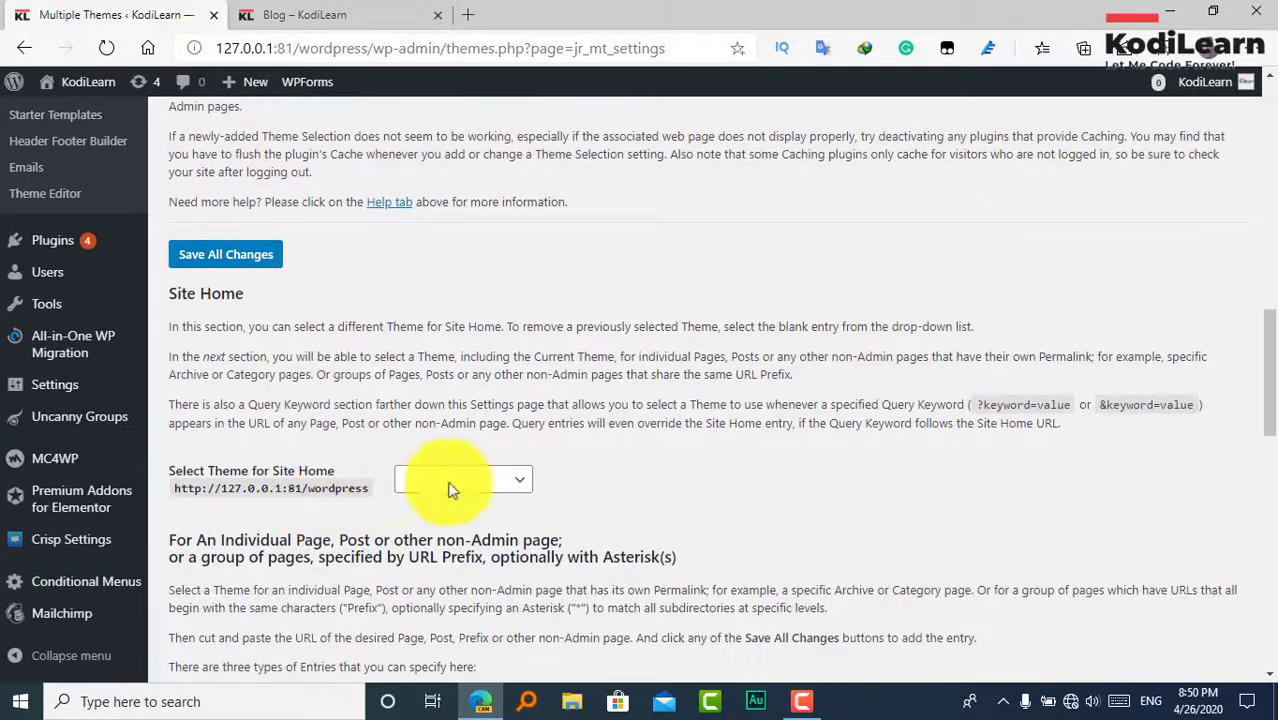
# Check the website's home page, set the Site Home theme to BuddyBoss Theme and save all changes.
pyautogui.click(491, 484)
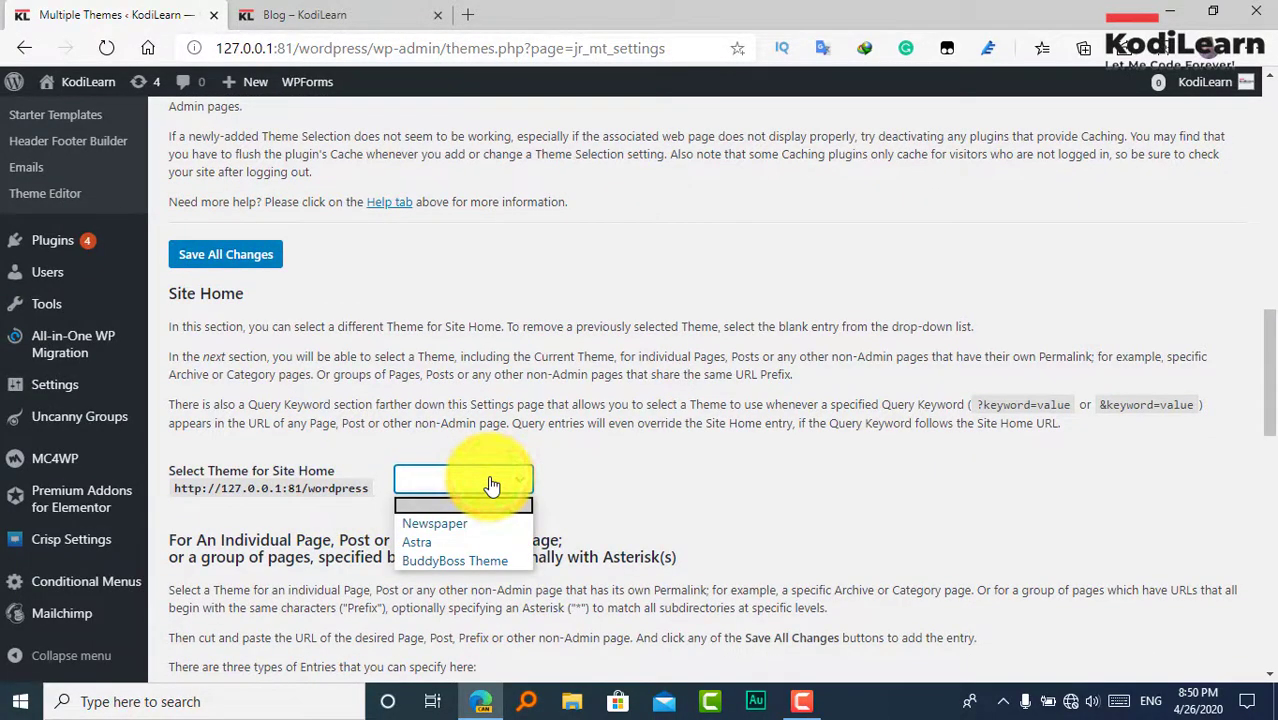
pyautogui.click(320, 12)
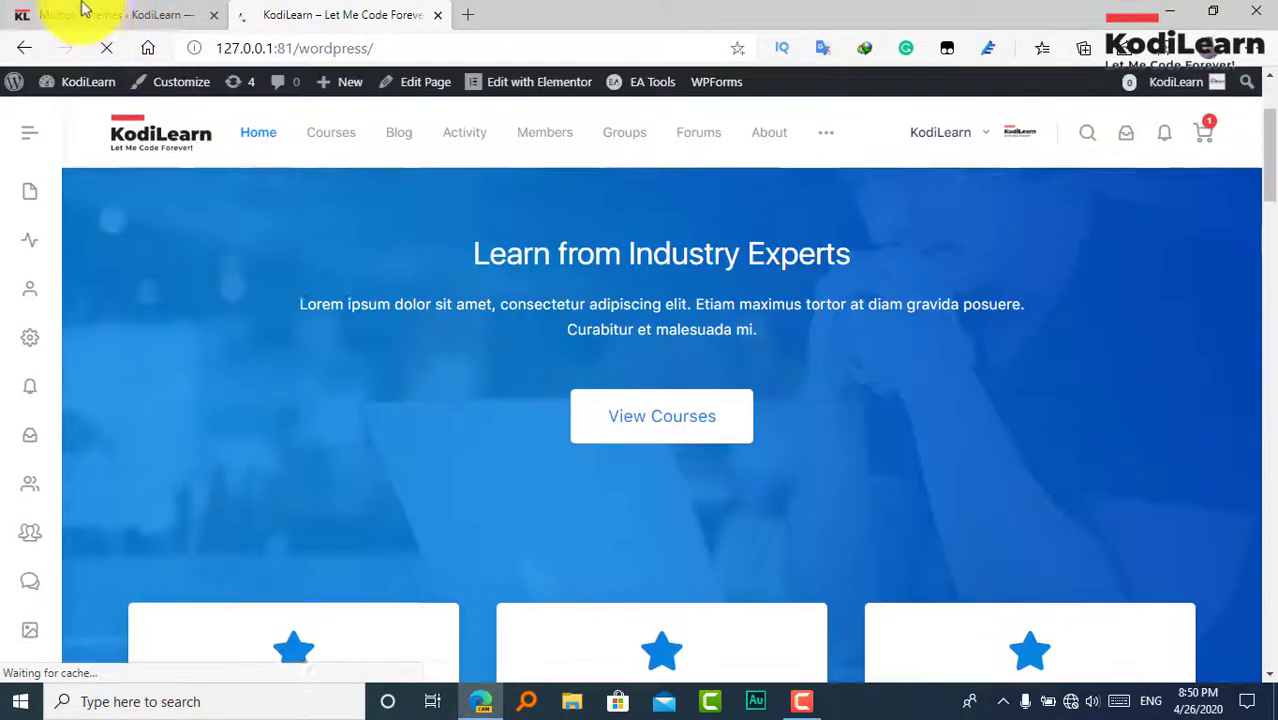
pyautogui.click(60, 14)
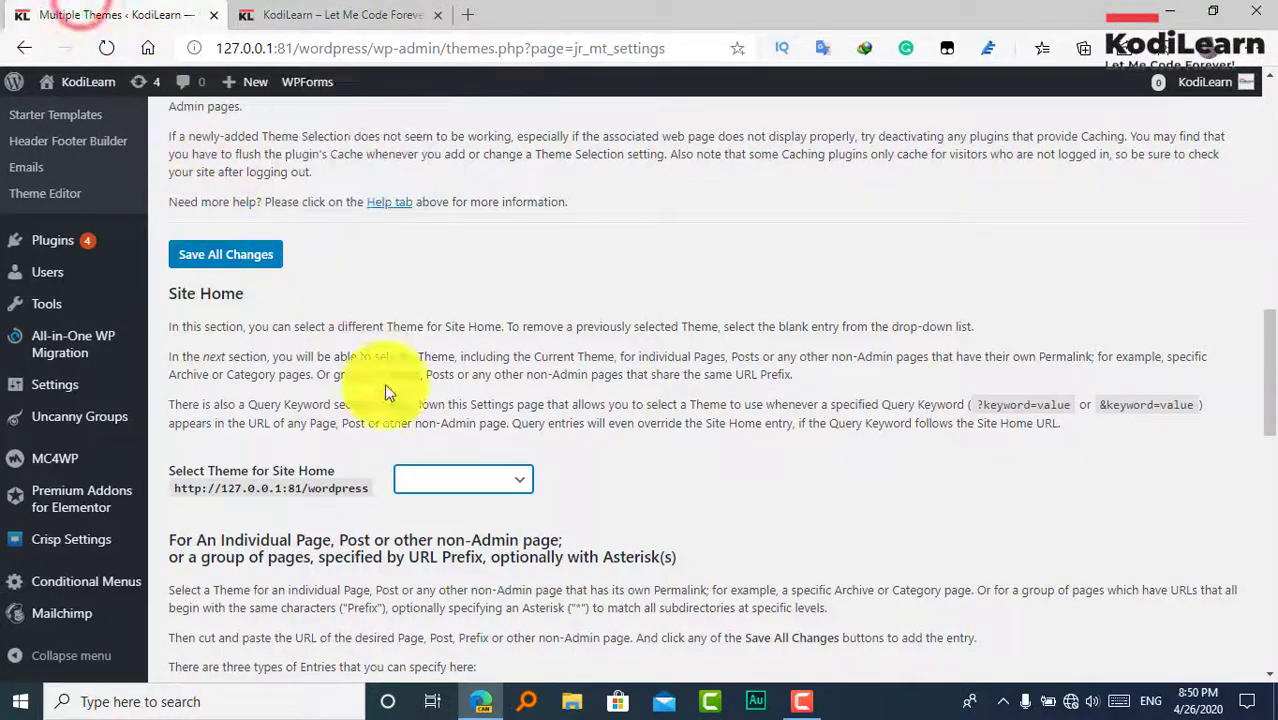
pyautogui.click(463, 484)
pyautogui.click(455, 562)
pyautogui.scroll(-9, 455, 568)
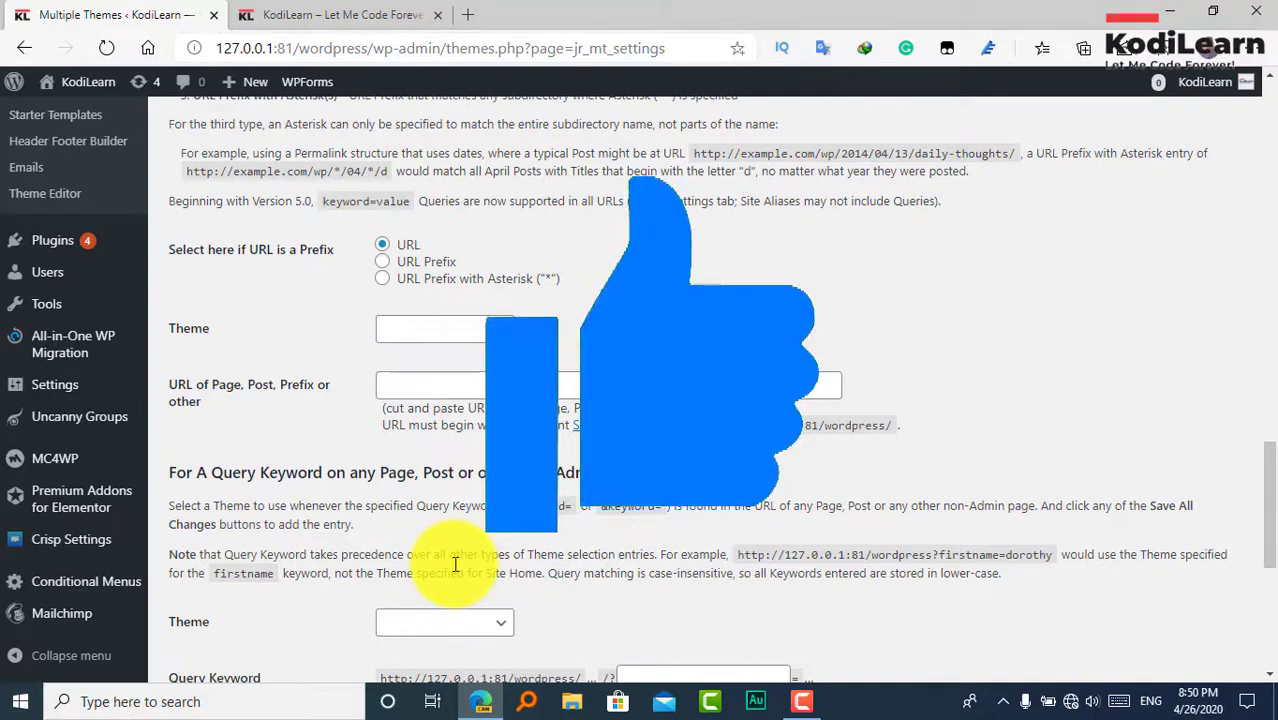
pyautogui.scroll(-5, 455, 568)
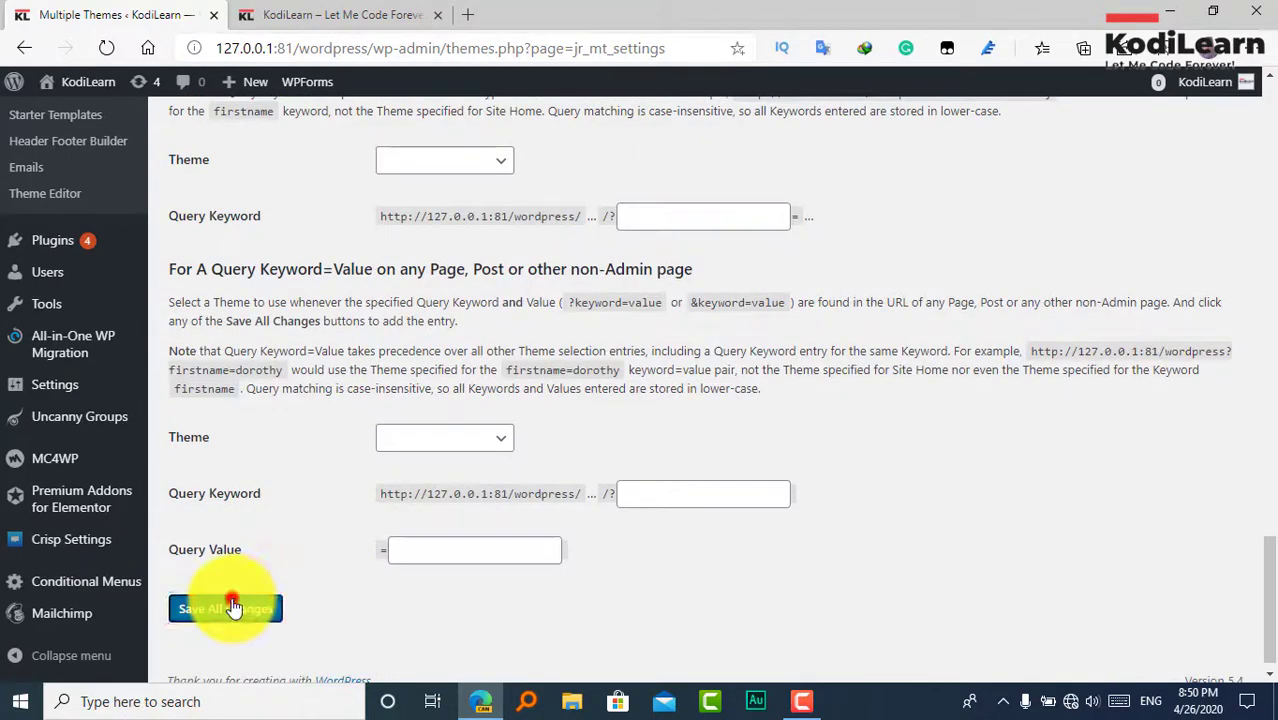
pyautogui.click(232, 607)
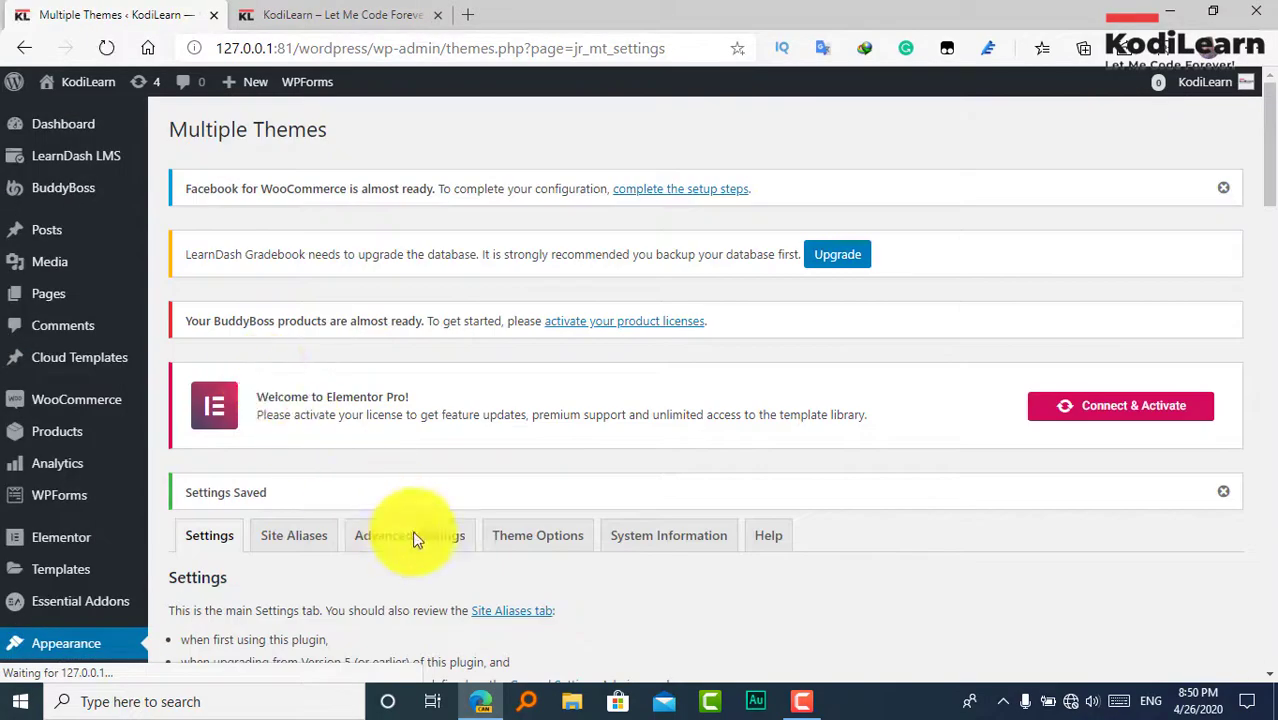
# In the advanced settings, set the theme for all pages to BuddyBoss Theme and for all posts to Newspaper, and save all changes.
pyautogui.click(416, 537)
pyautogui.scroll(-10, 416, 540)
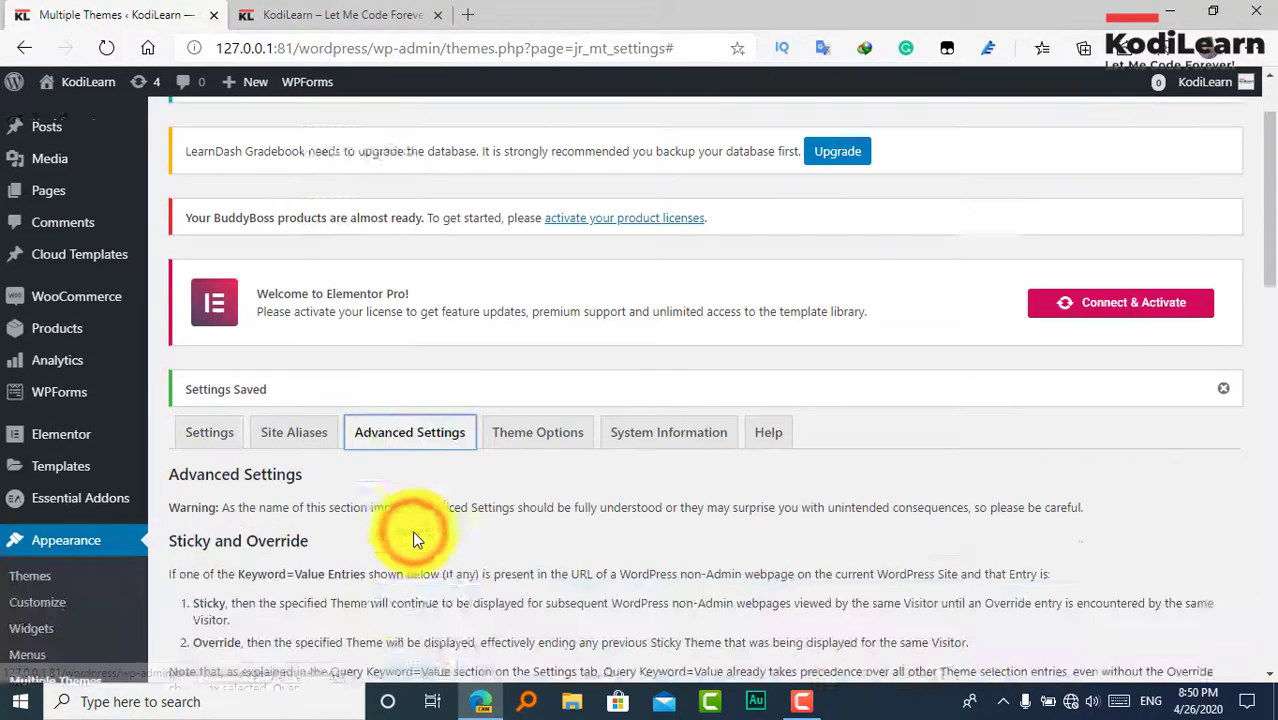
pyautogui.scroll(-5, 416, 540)
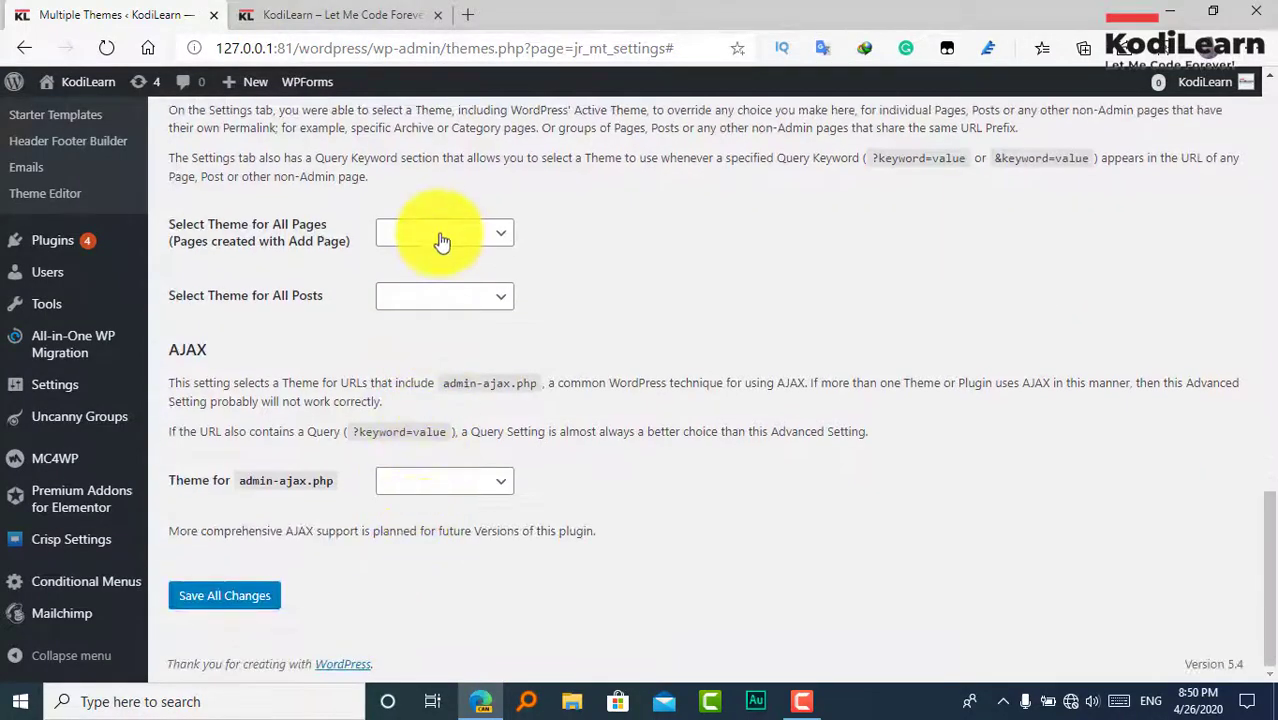
pyautogui.click(438, 316)
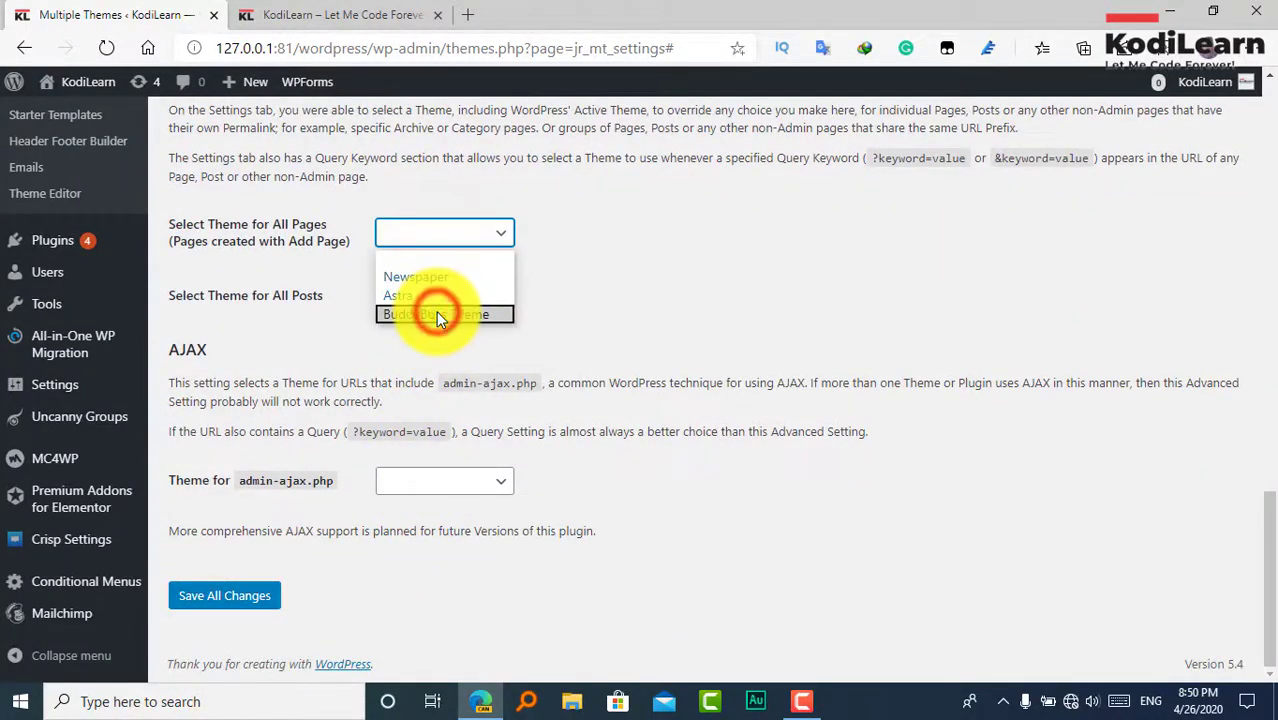
pyautogui.click(441, 300)
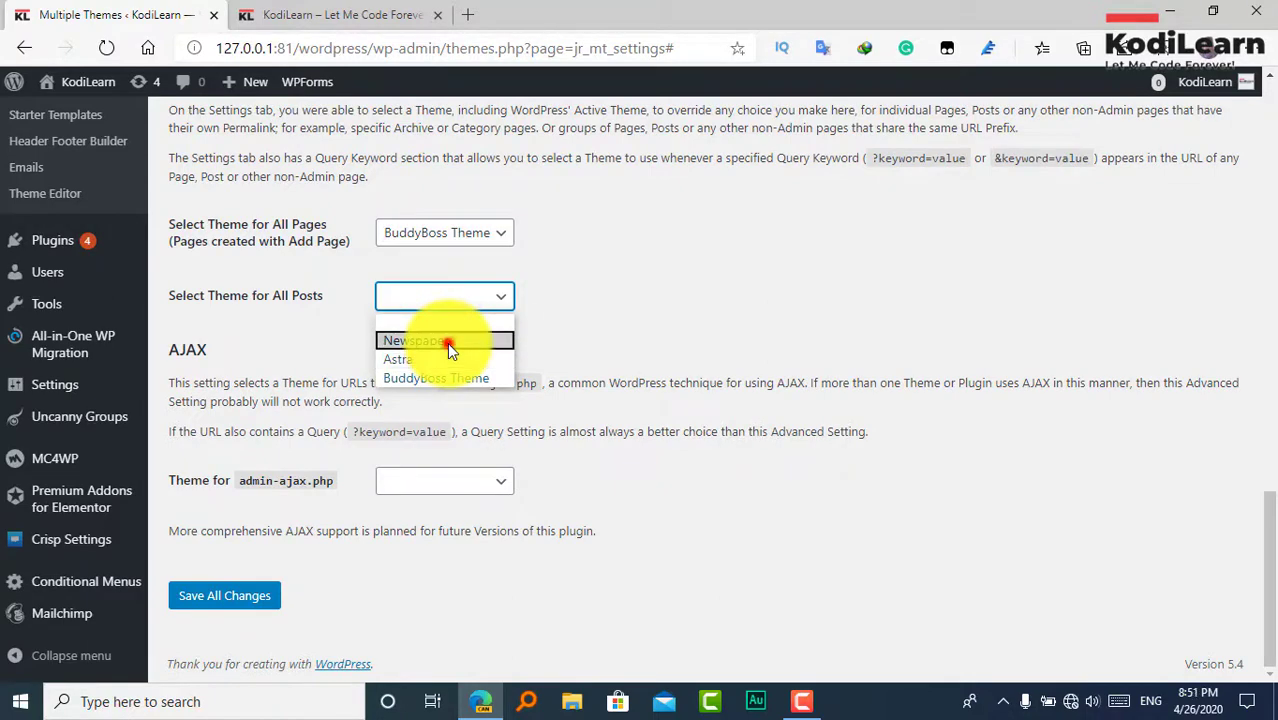
pyautogui.click(447, 340)
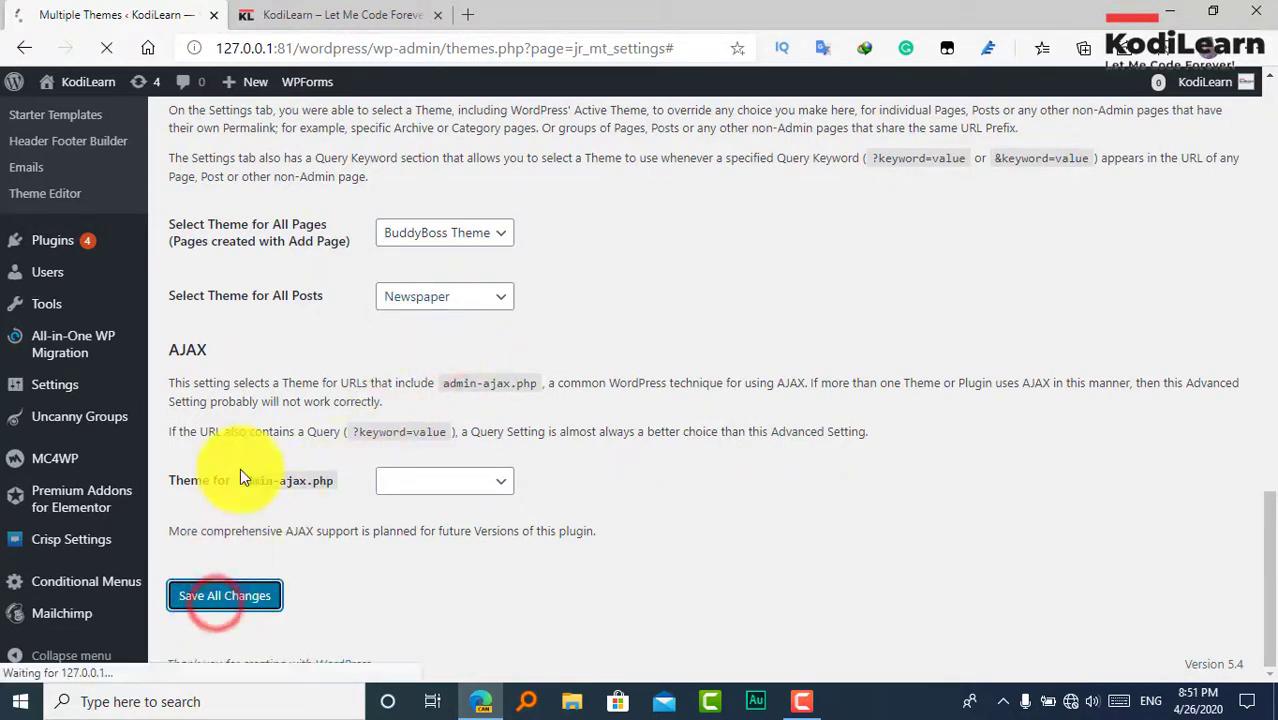
# Open the website's Blog page and examine how its content is rendered.
pyautogui.click(314, 15)
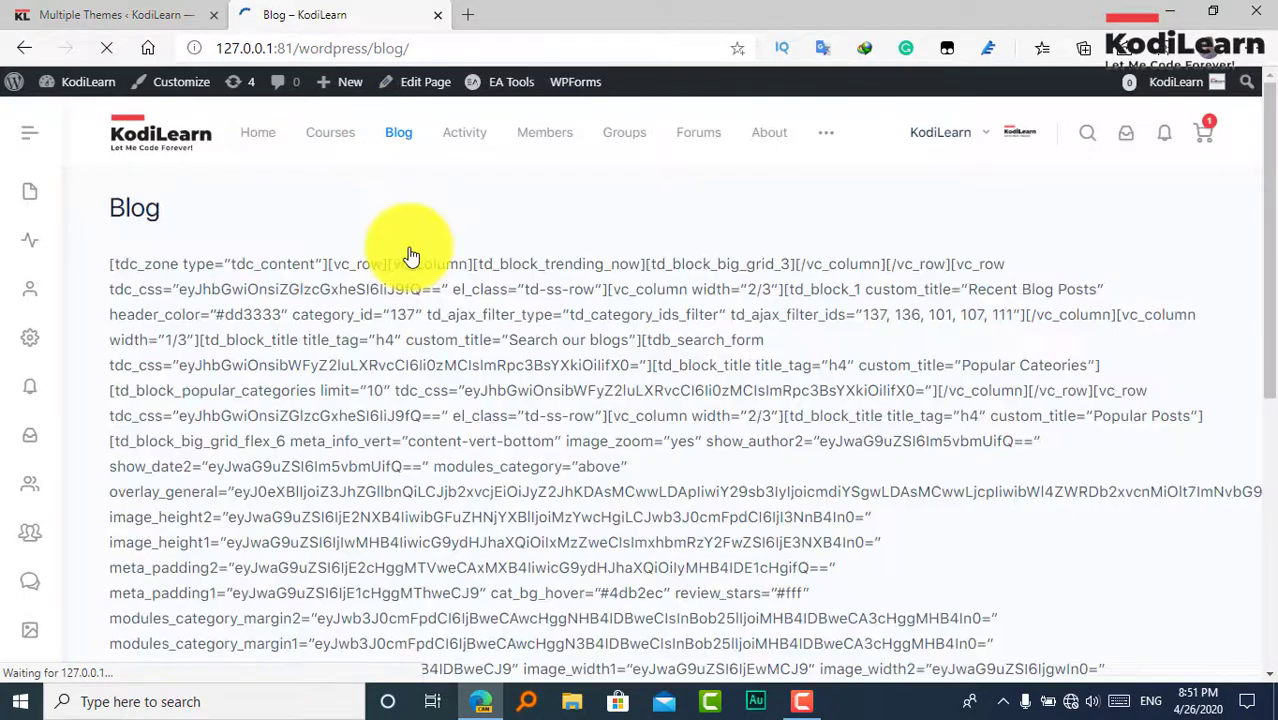
pyautogui.scroll(-6, 410, 250)
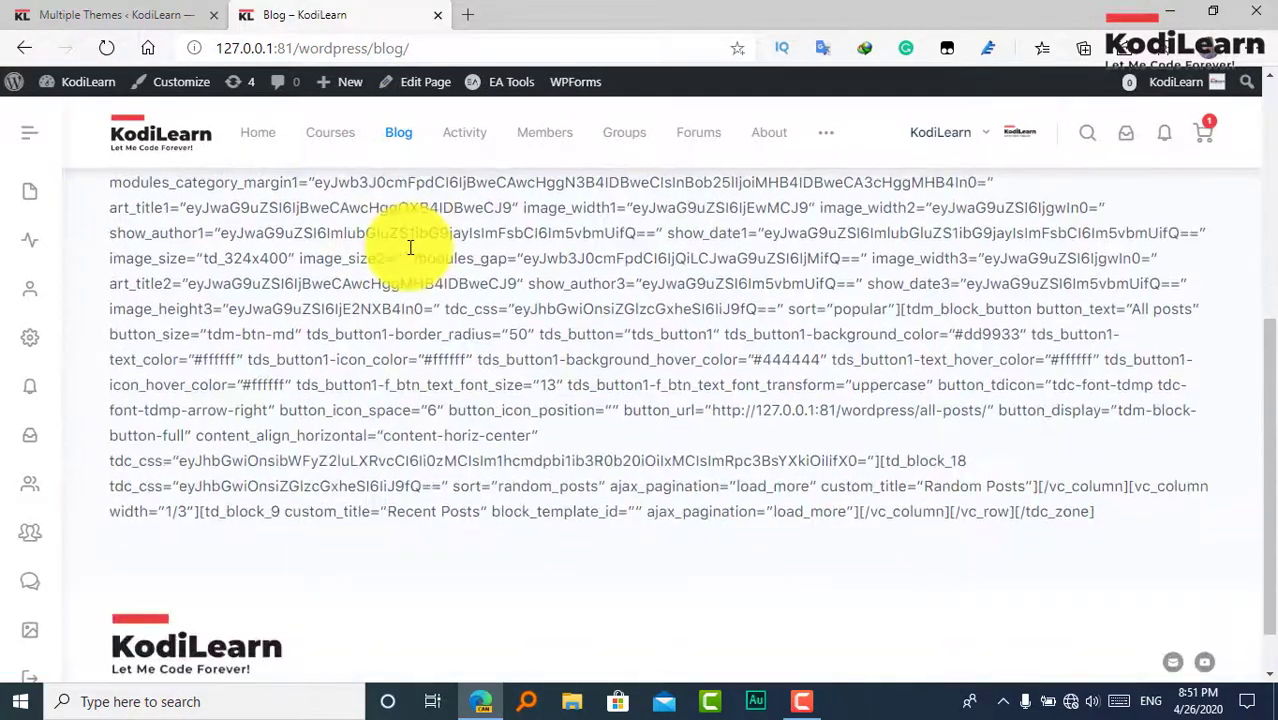
pyautogui.scroll(6, 410, 248)
pyautogui.moveTo(116, 284); pyautogui.dragTo(742, 256)
pyautogui.click(854, 410)
pyautogui.scroll(3, 842, 398)
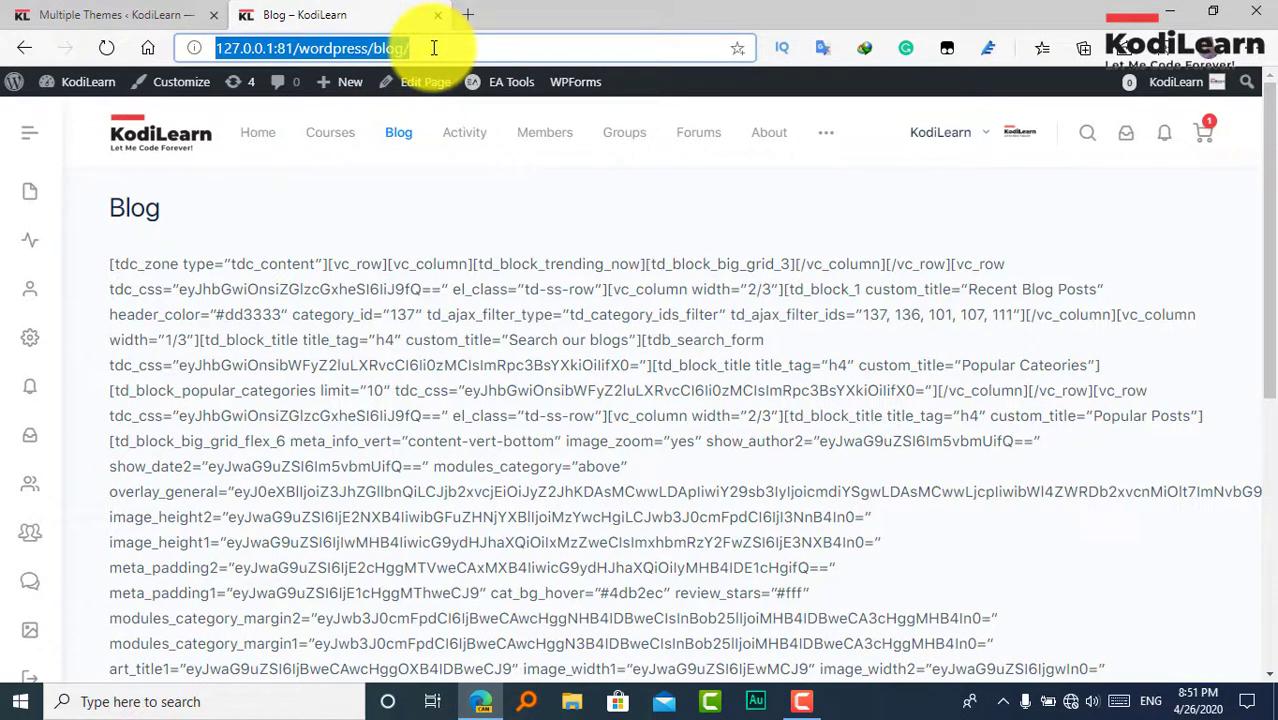
pyautogui.click(145, 10)
pyautogui.scroll(-5, 164, 78)
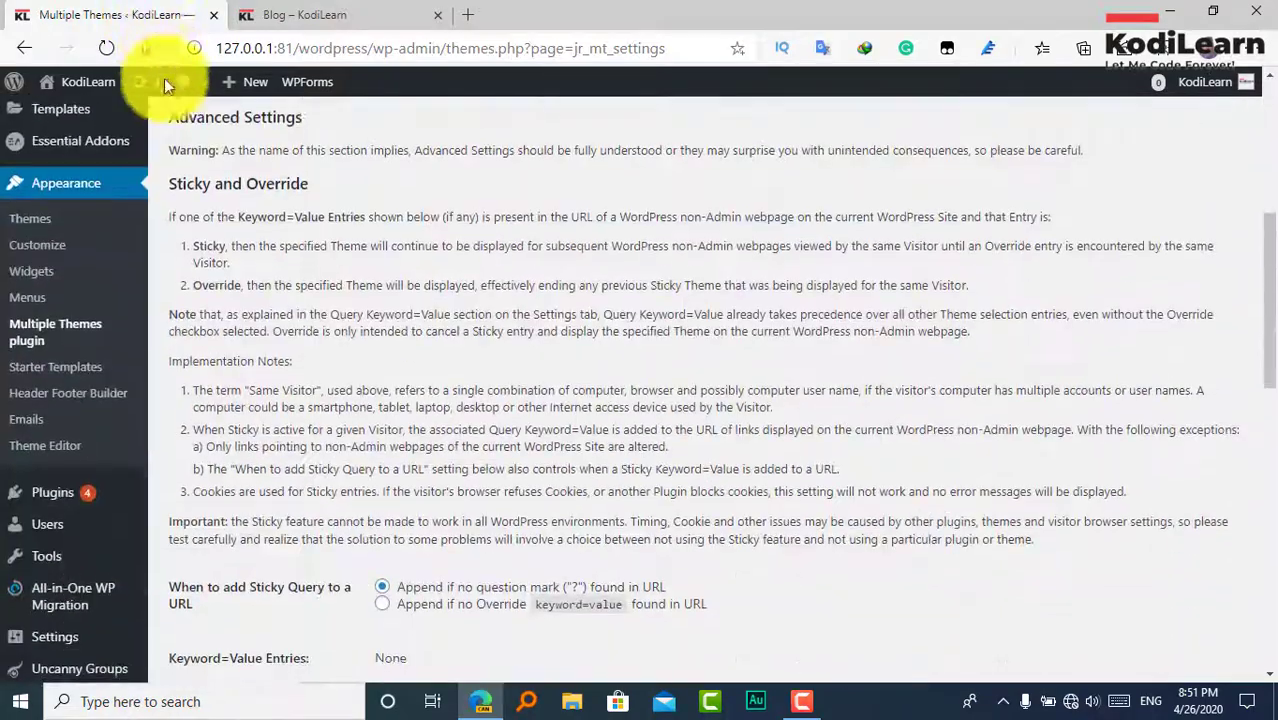
pyautogui.scroll(3, 200, 220)
pyautogui.click(233, 356)
pyautogui.scroll(-15, 328, 485)
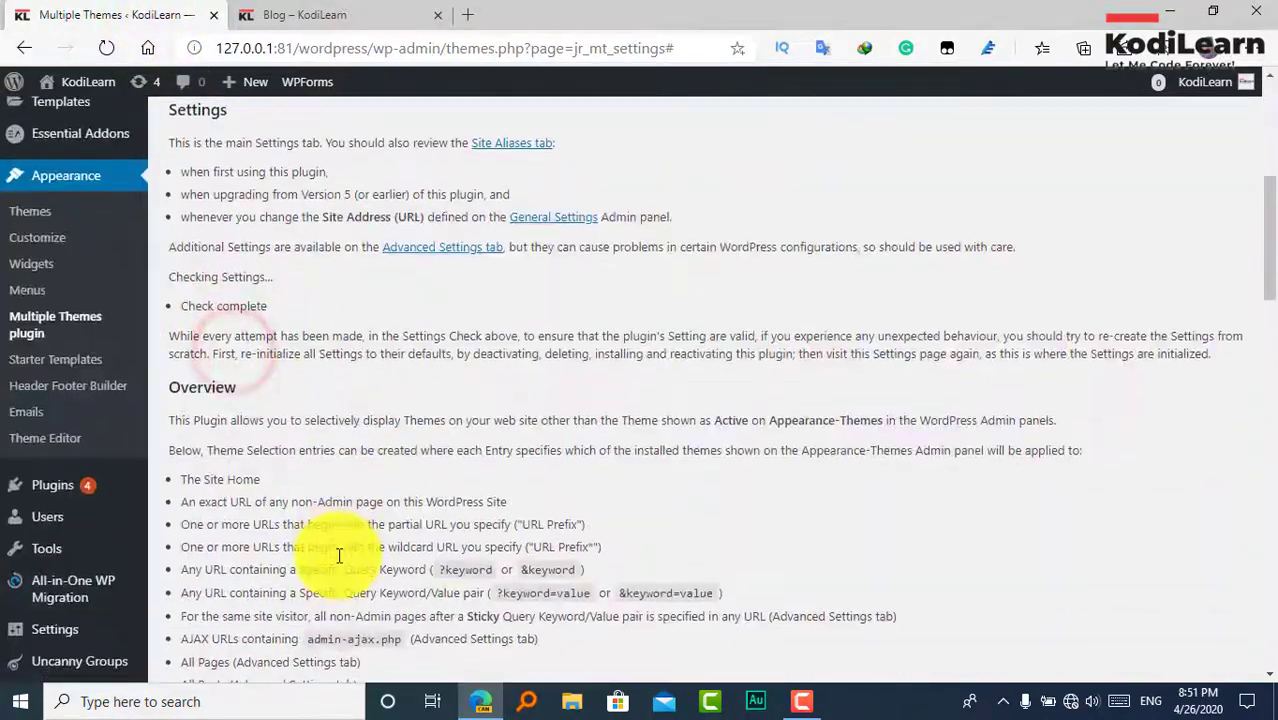
pyautogui.scroll(-4, 337, 565)
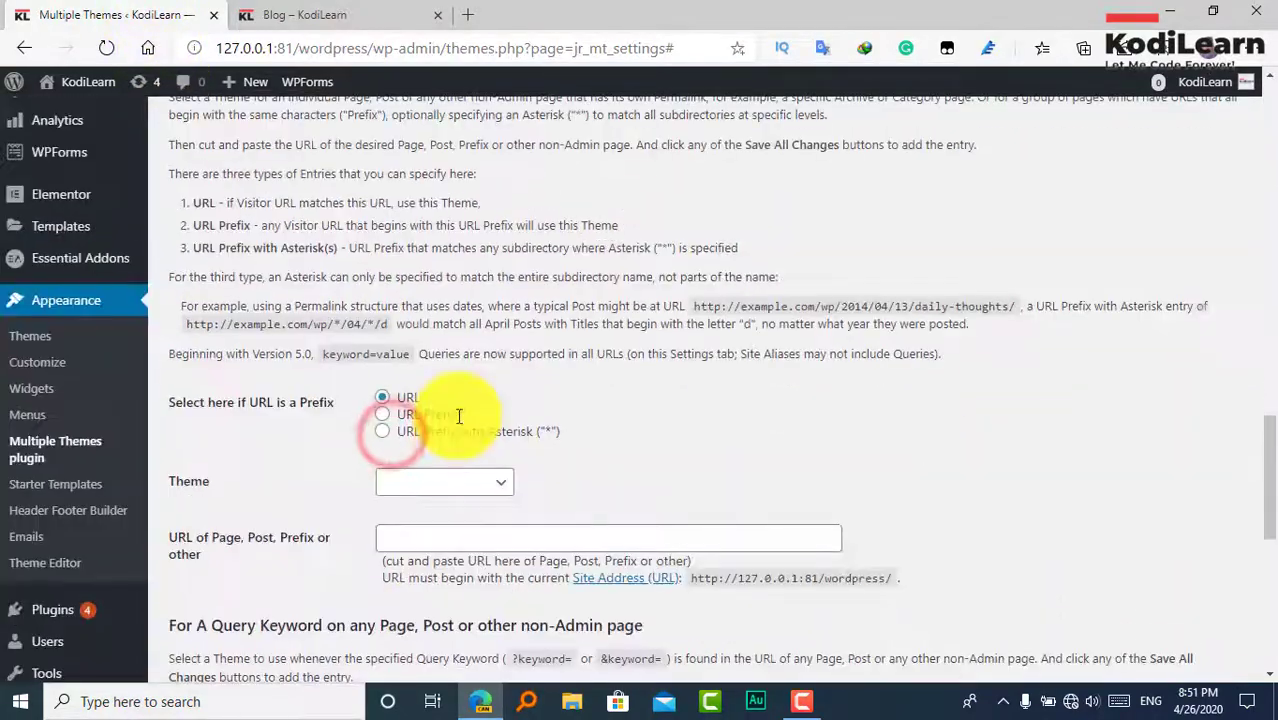
pyautogui.click(434, 485)
pyautogui.click(530, 537)
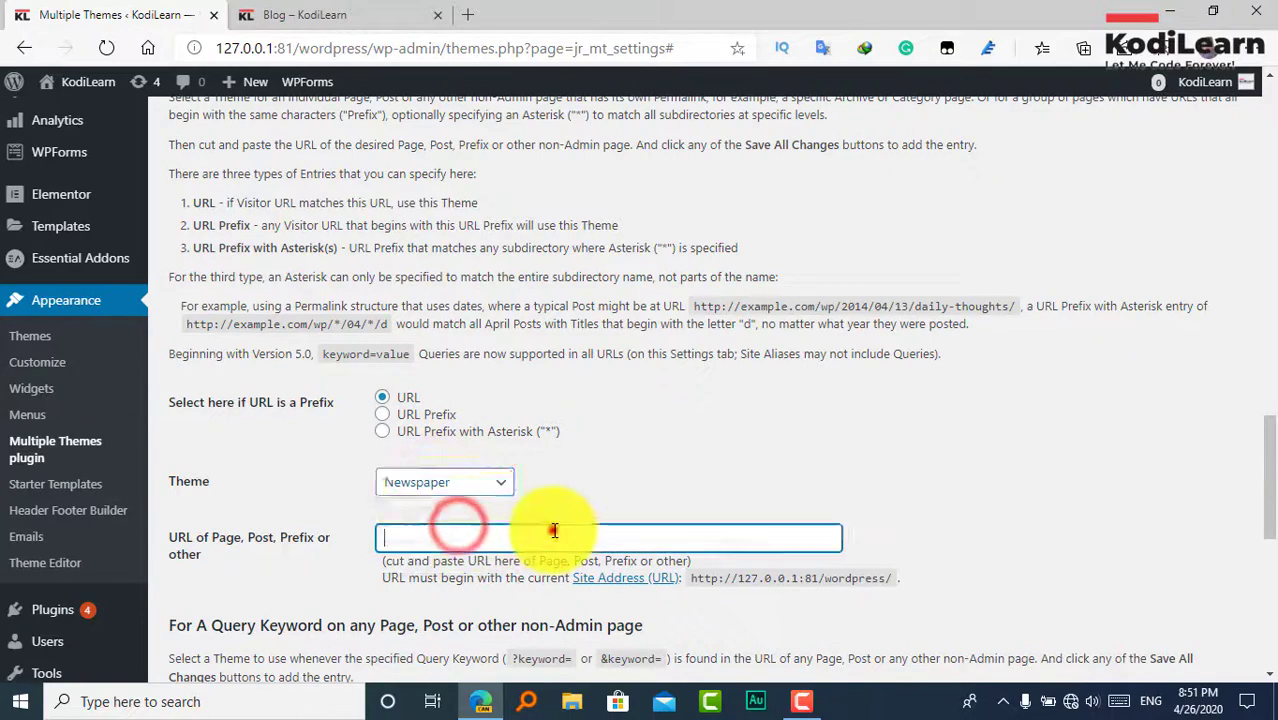
pyautogui.write('http://127.0.0.1:81/wordpress/blog/')
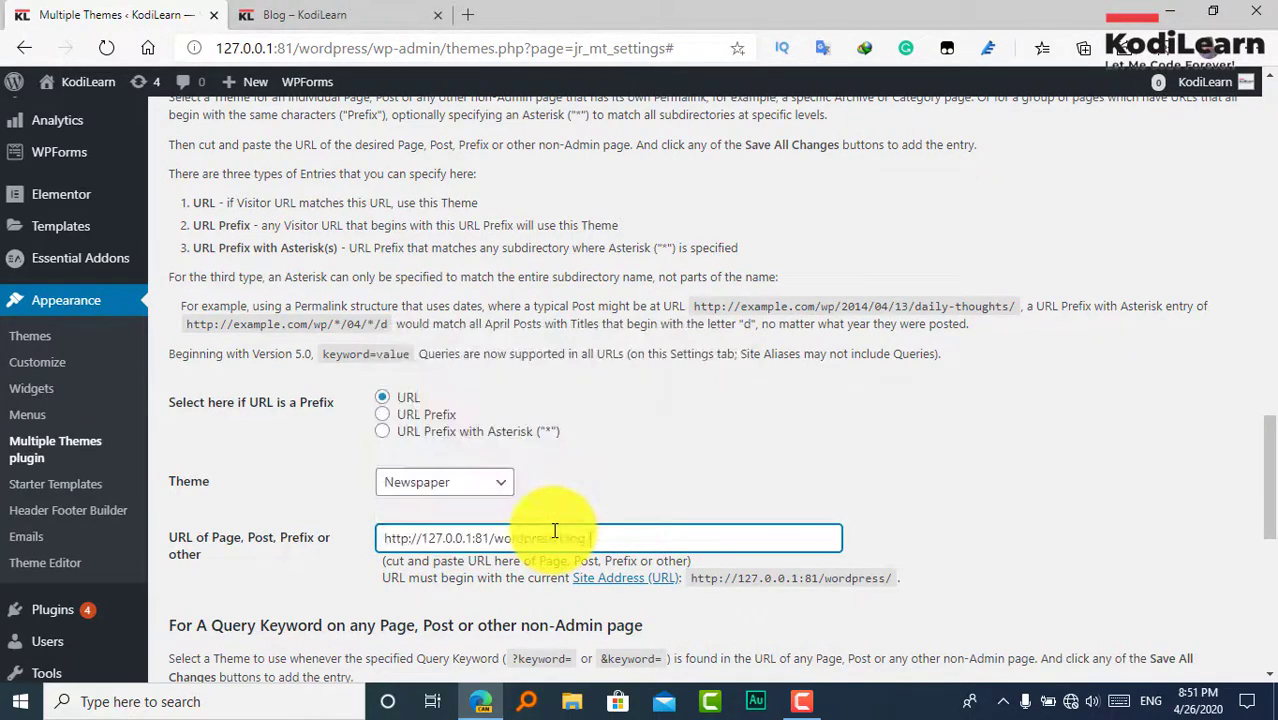
pyautogui.scroll(-10, 308, 482)
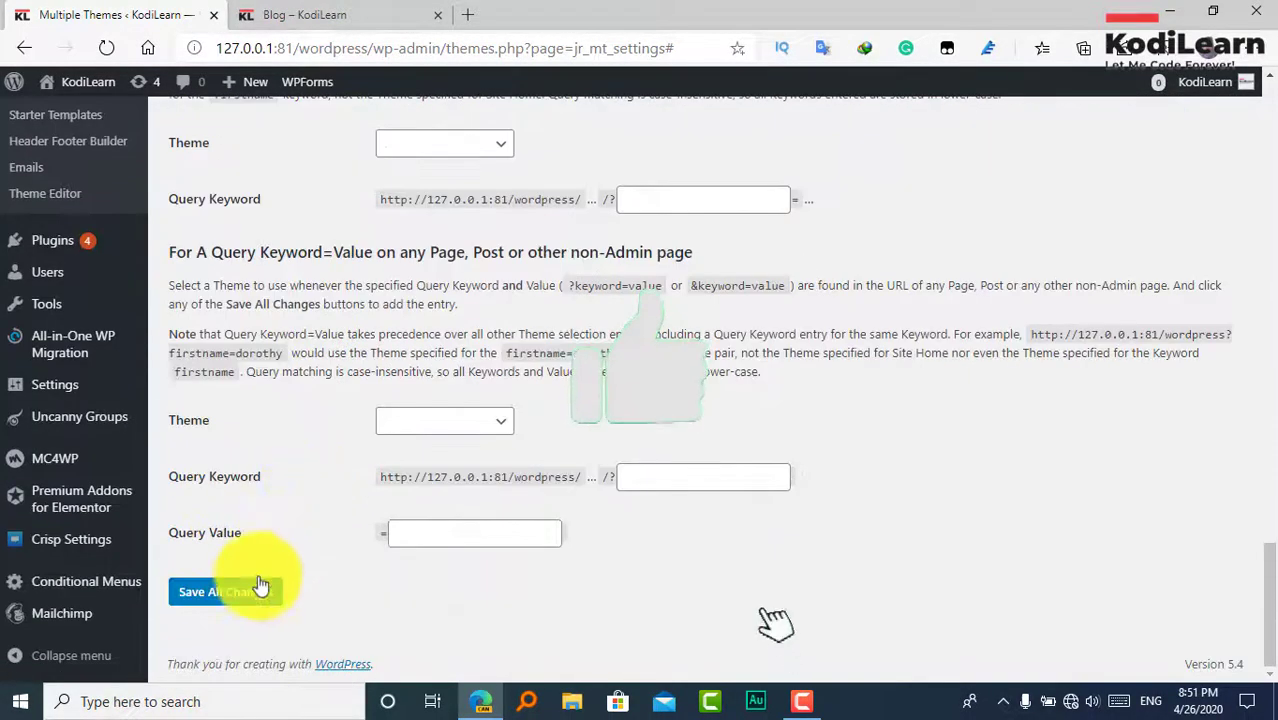
pyautogui.click(258, 587)
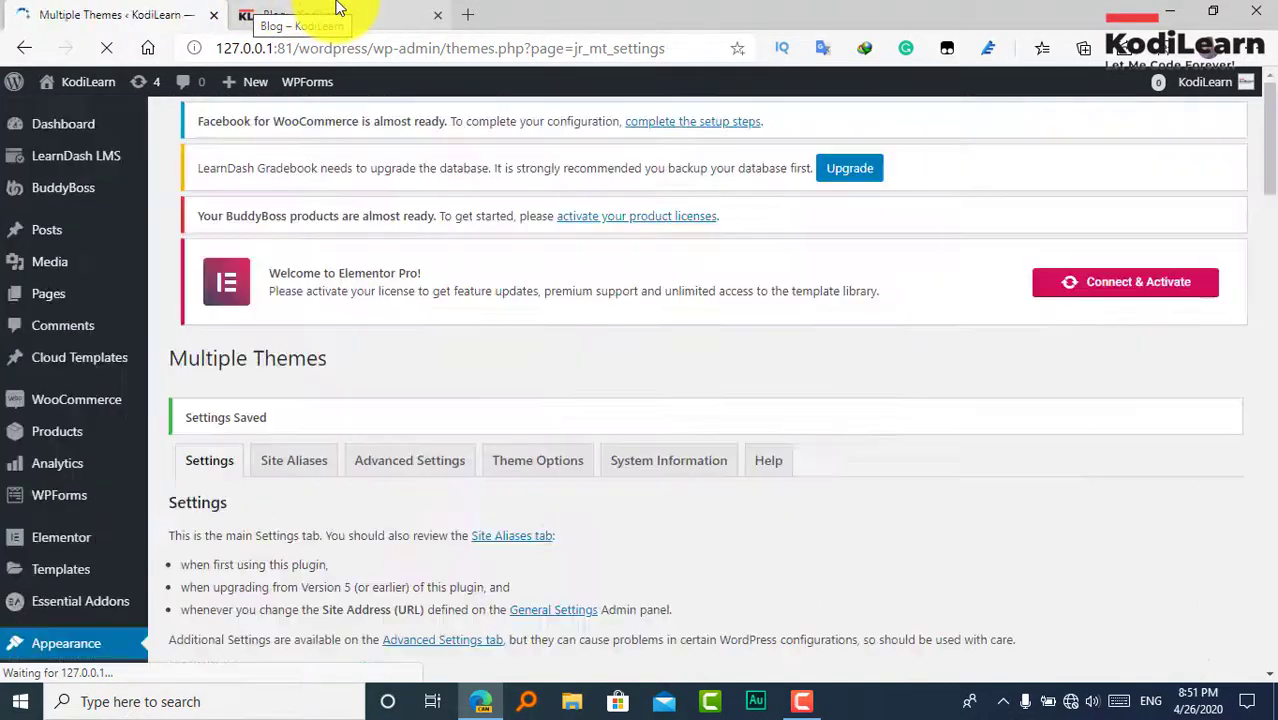
# Reload the website's Blog page and examine its layout and post sections from top to bottom.
pyautogui.click(336, 11)
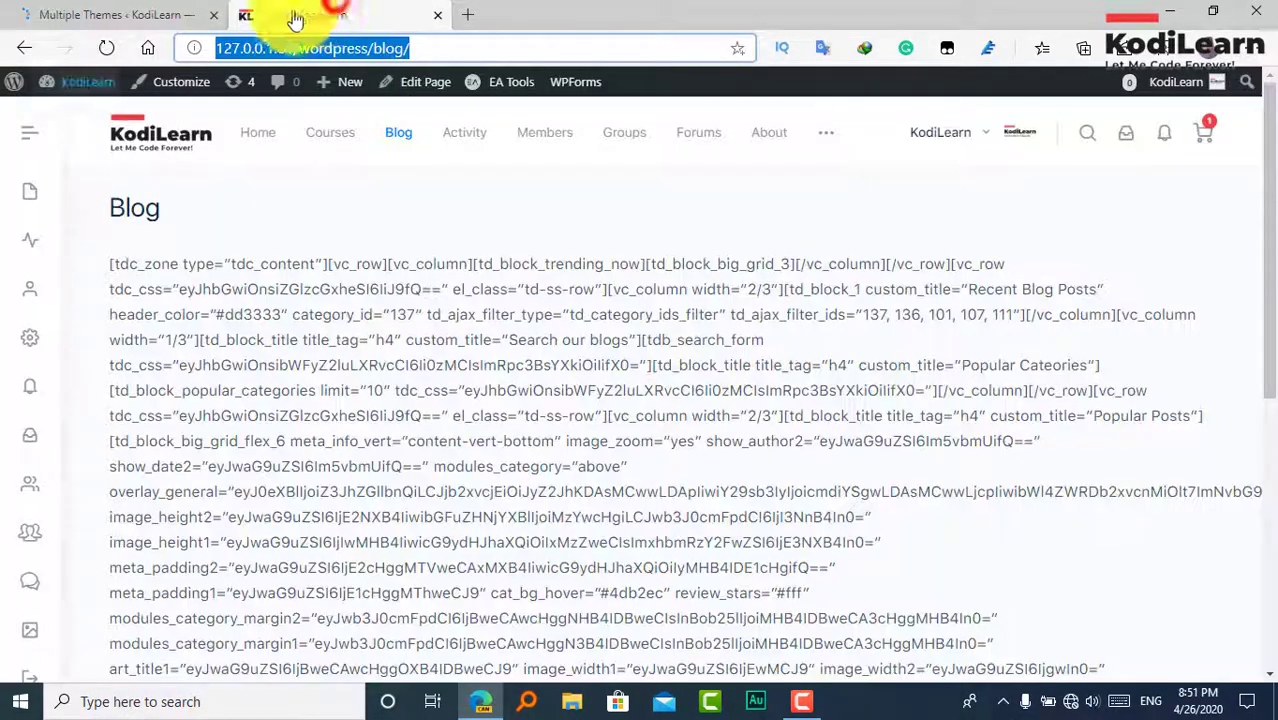
pyautogui.click(116, 48)
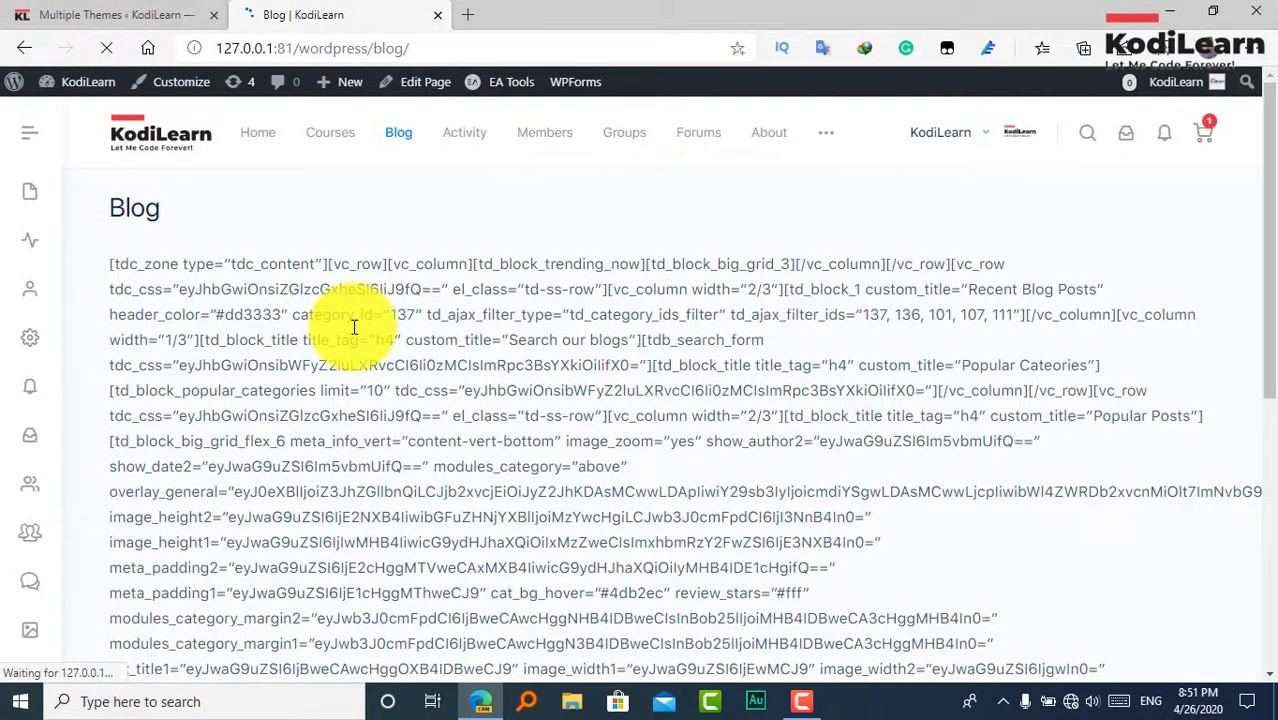
pyautogui.scroll(-3, 354, 330)
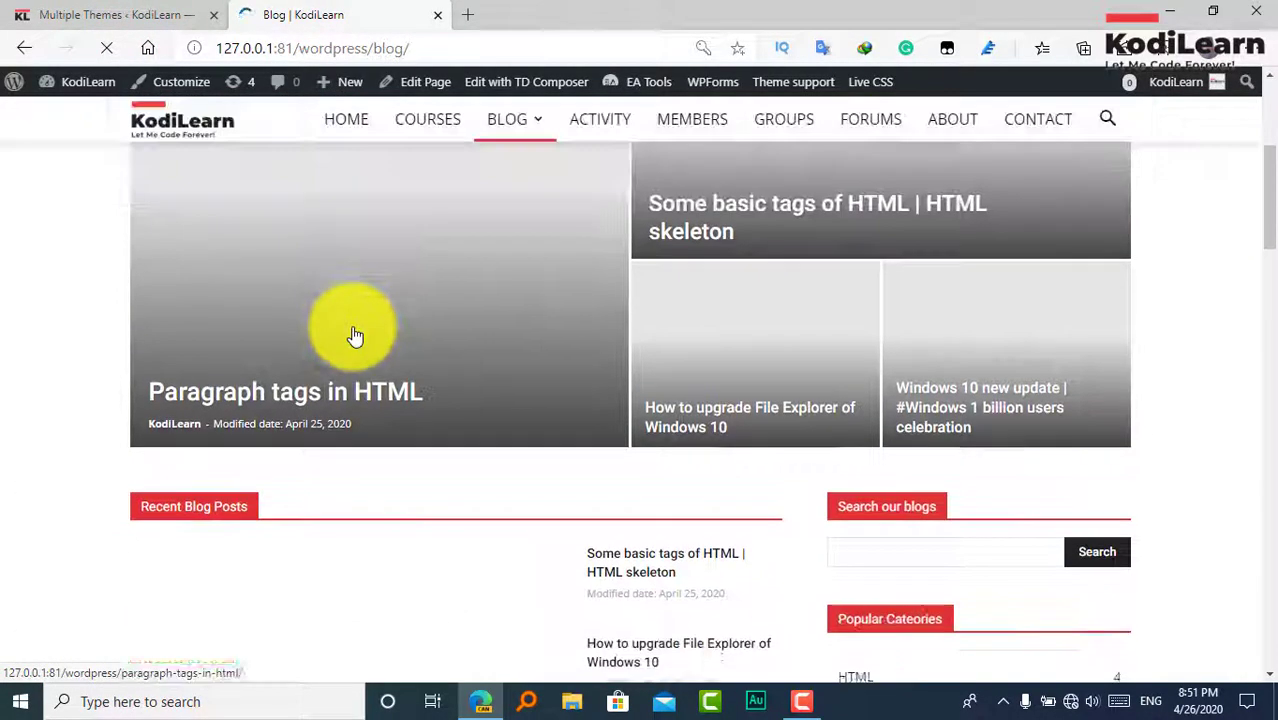
pyautogui.scroll(-15, 354, 333)
pyautogui.scroll(6, 354, 333)
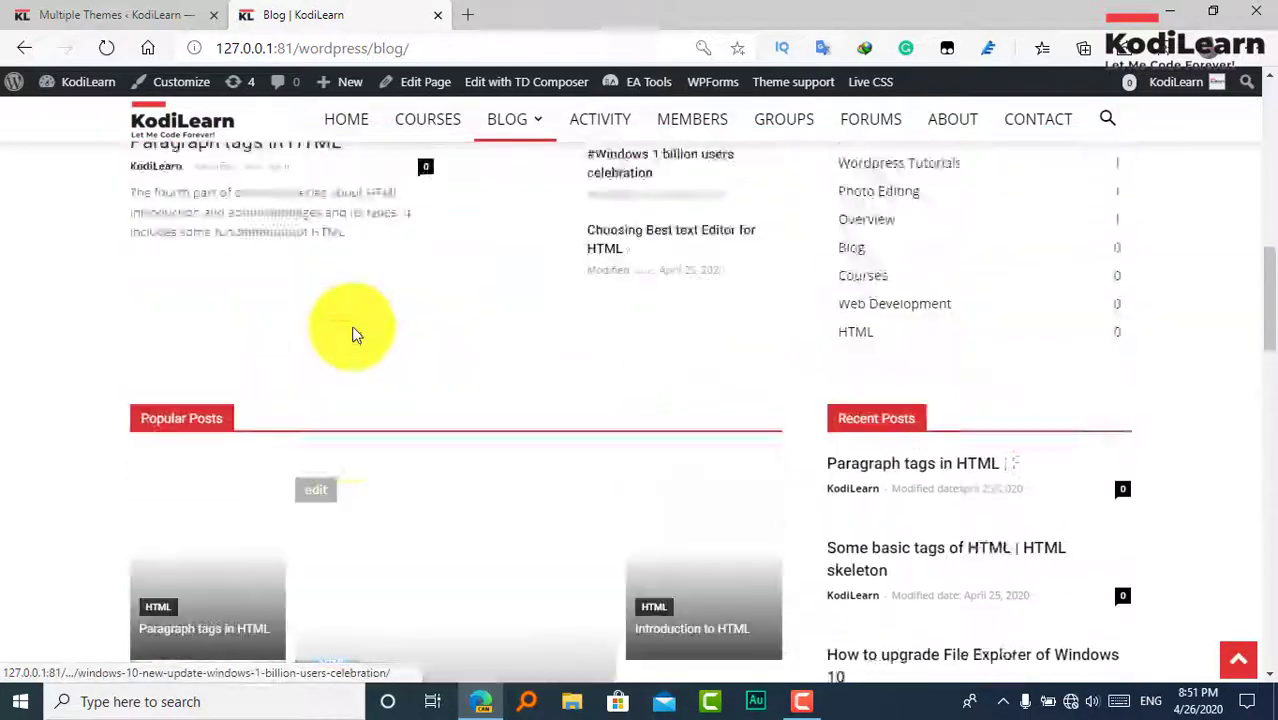
pyautogui.scroll(10, 354, 340)
pyautogui.scroll(-12, 420, 530)
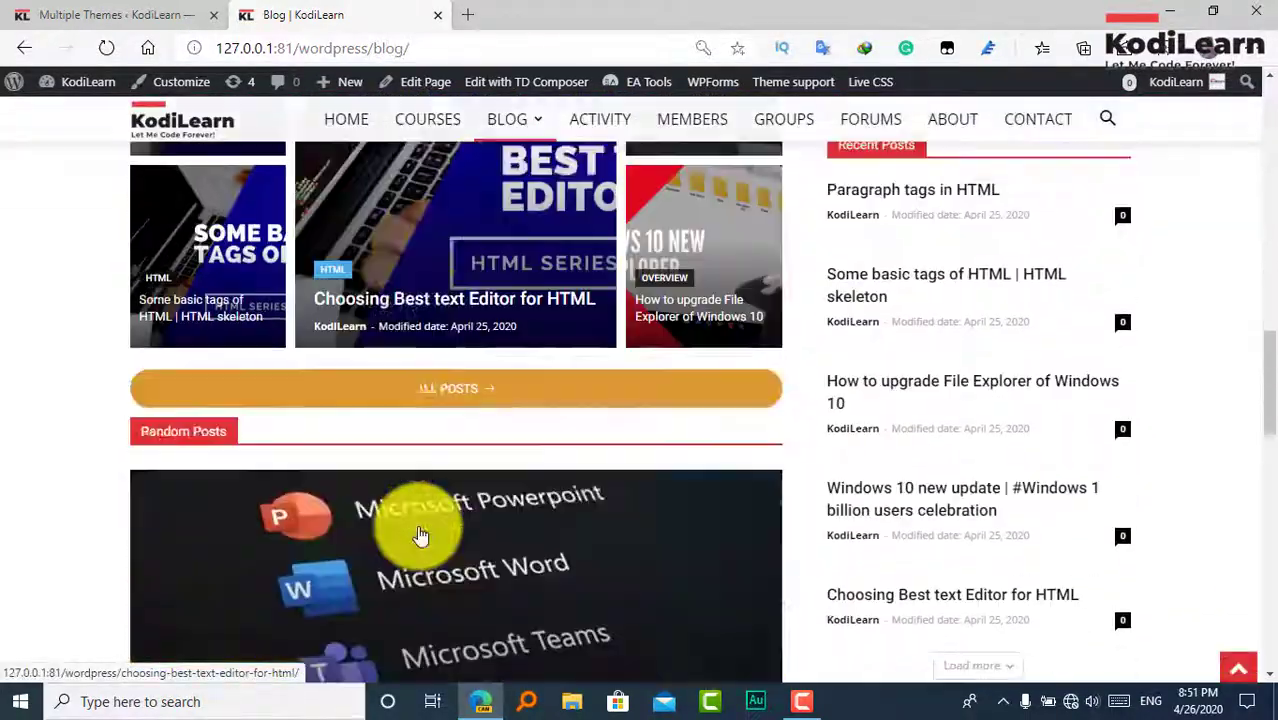
pyautogui.scroll(-5, 420, 535)
pyautogui.scroll(10, 420, 535)
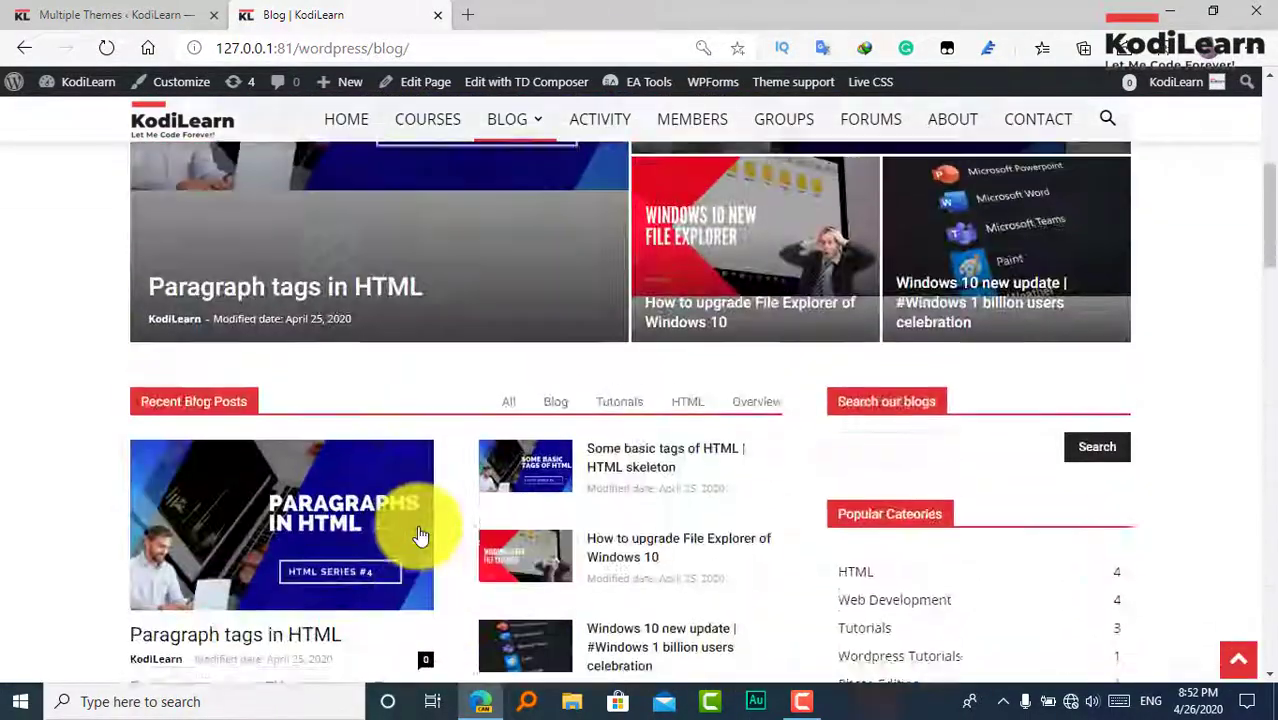
pyautogui.scroll(6, 420, 535)
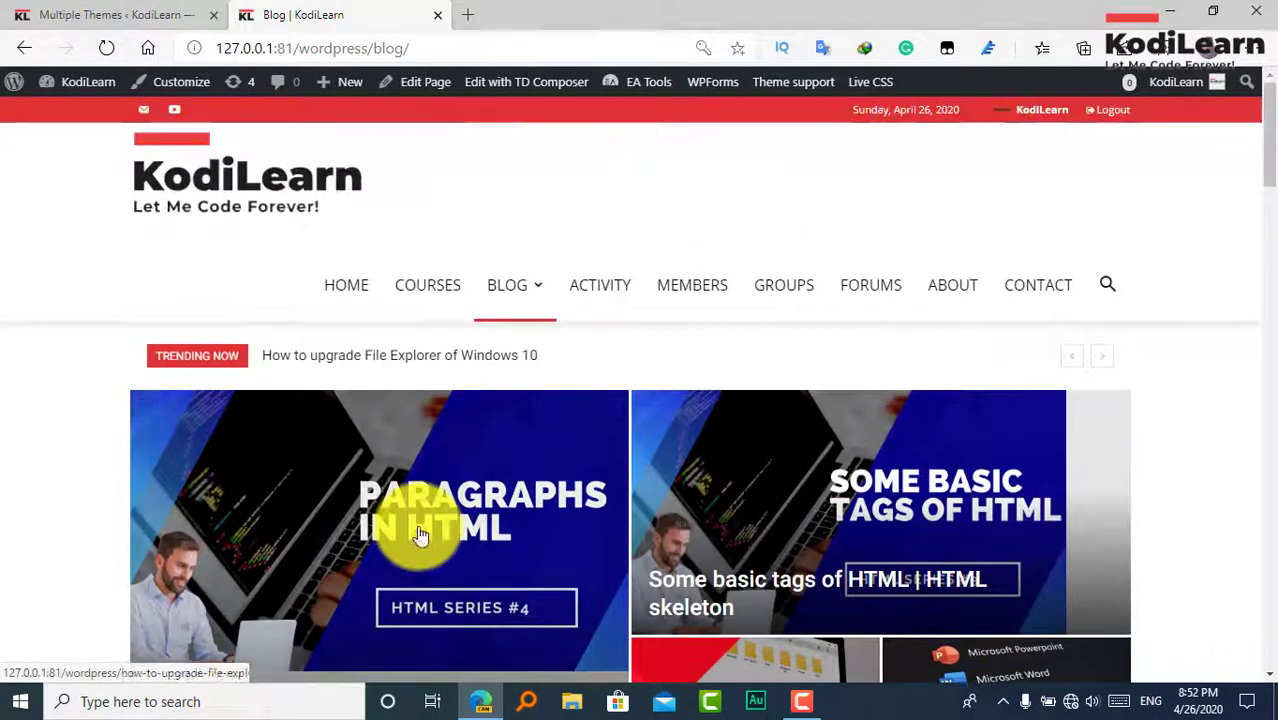
pyautogui.scroll(-9, 420, 535)
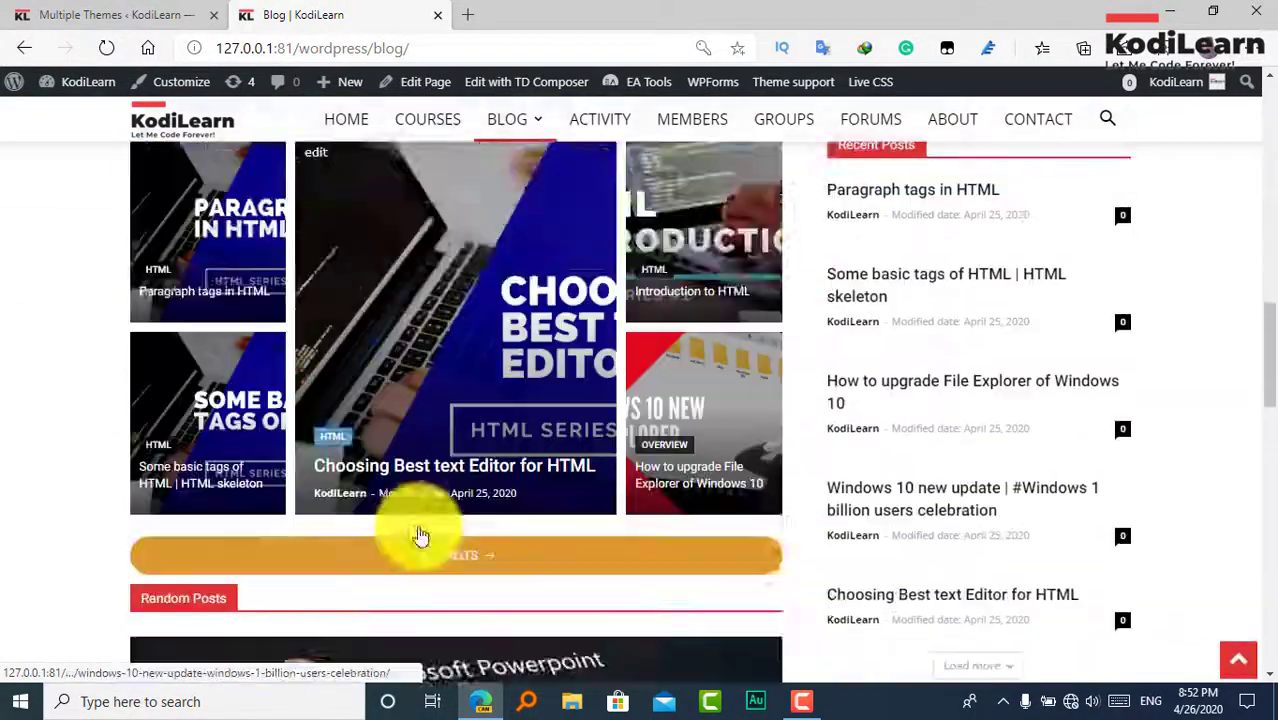
pyautogui.scroll(-4, 421, 535)
pyautogui.scroll(3, 408, 448)
# Open the All Posts page from the Blog page and check which theme its post list uses.
pyautogui.click(397, 389)
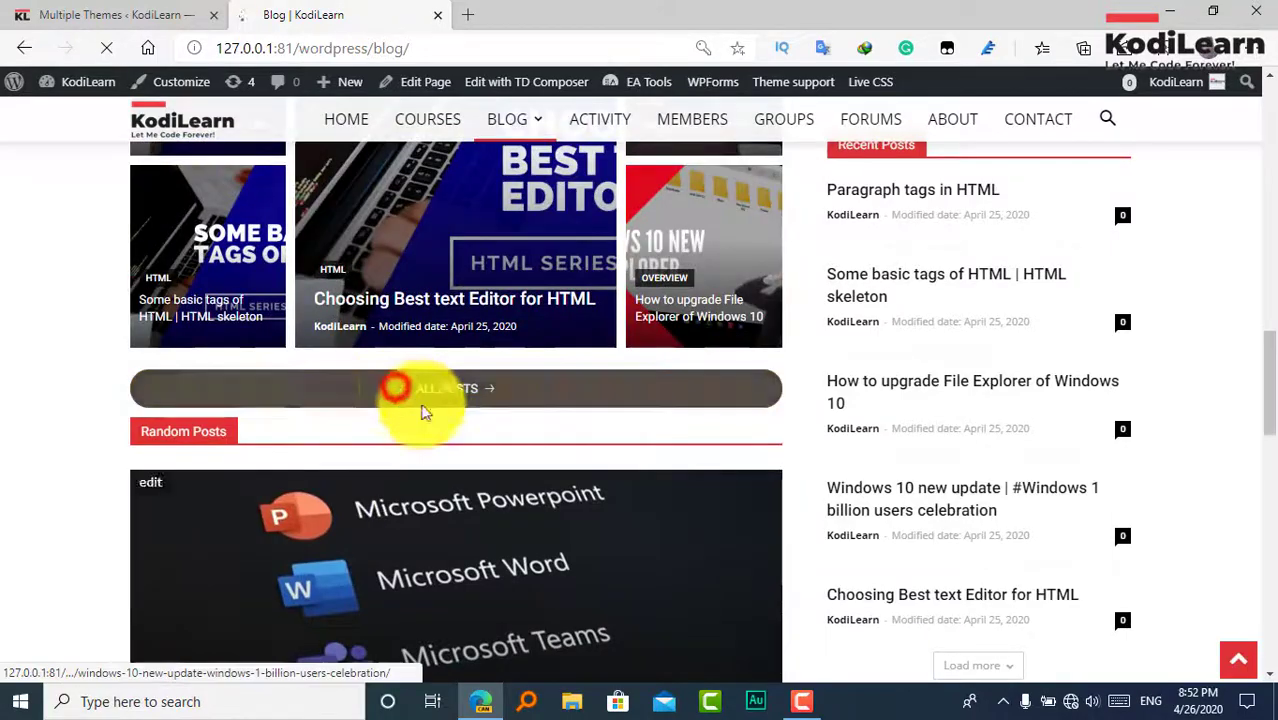
pyautogui.scroll(-4, 410, 440)
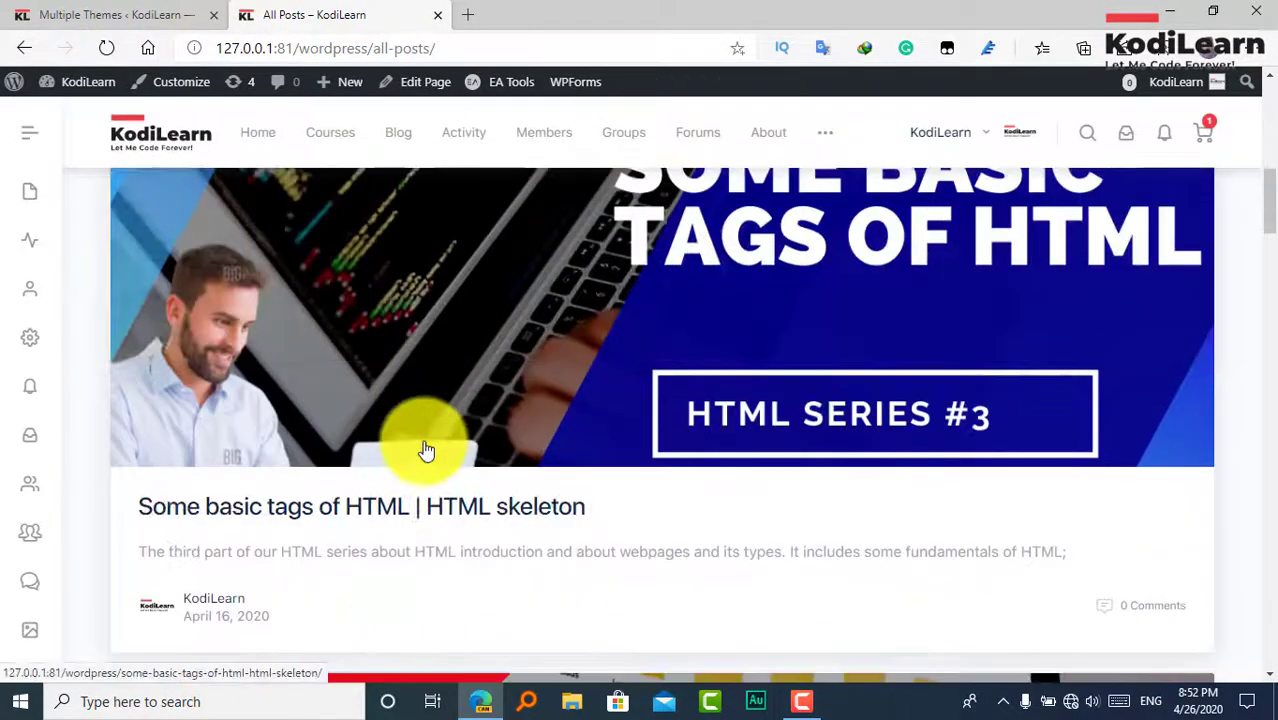
pyautogui.scroll(-15, 426, 450)
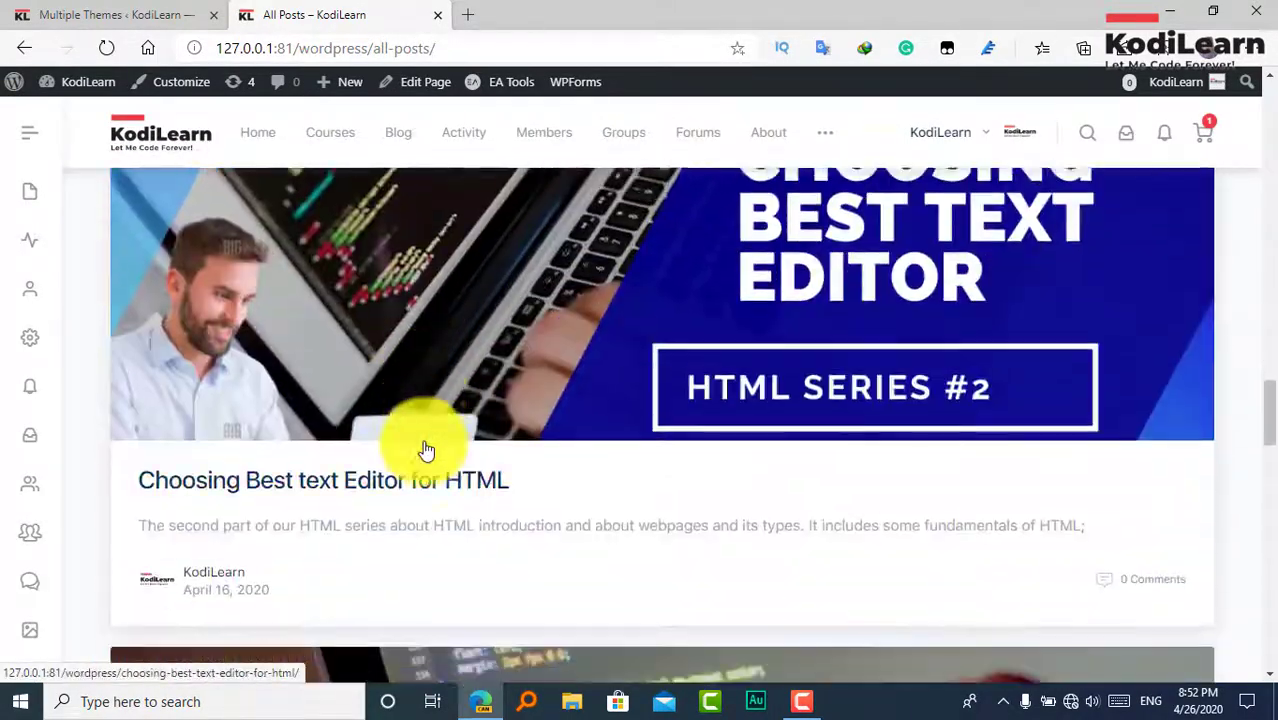
pyautogui.scroll(15, 426, 450)
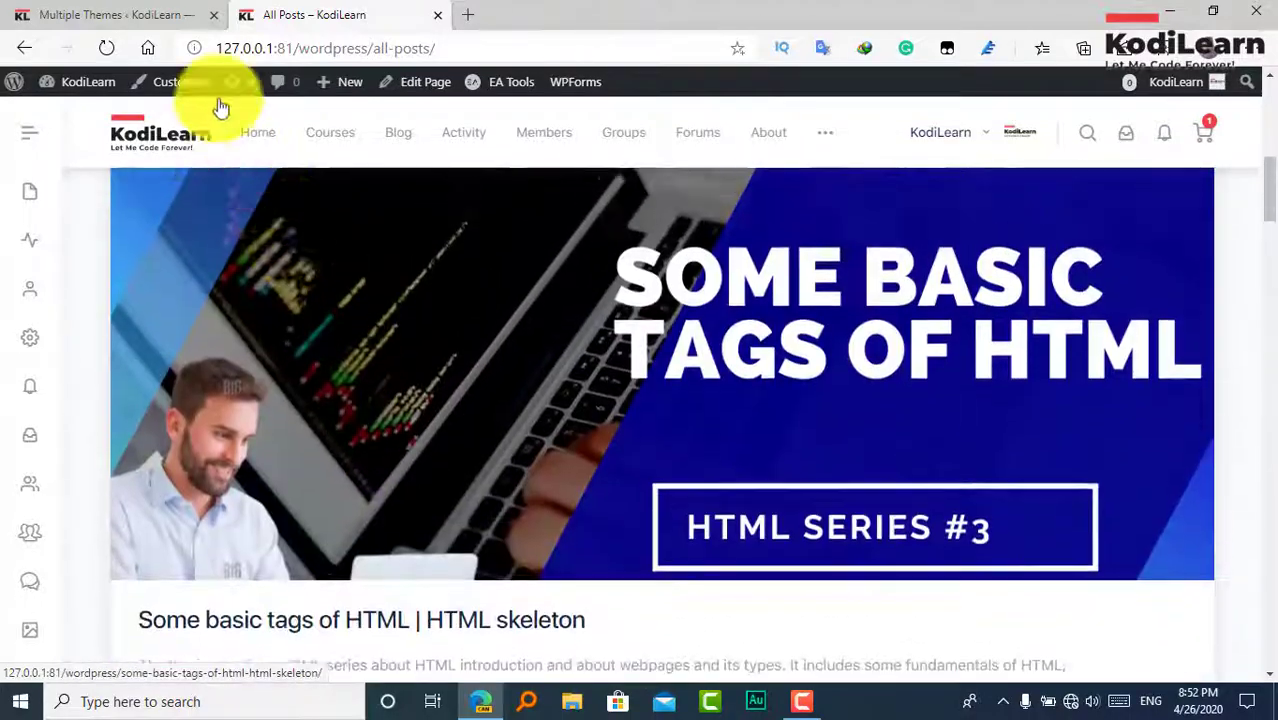
pyautogui.scroll(5, 221, 108)
# In the Multiple Themes advanced settings, set the theme for everything to Newspaper and save all changes.
pyautogui.click(163, 14)
pyautogui.scroll(-15, 325, 370)
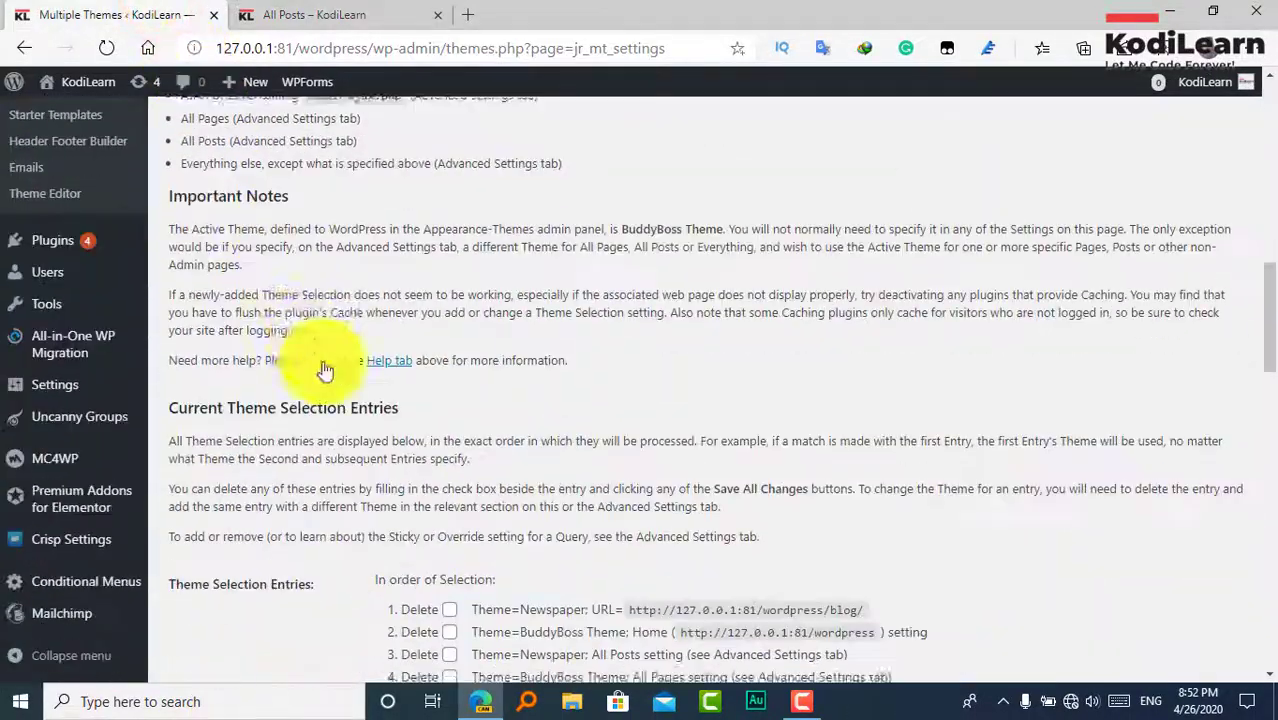
pyautogui.scroll(15, 404, 628)
pyautogui.click(414, 533)
pyautogui.scroll(-10, 531, 511)
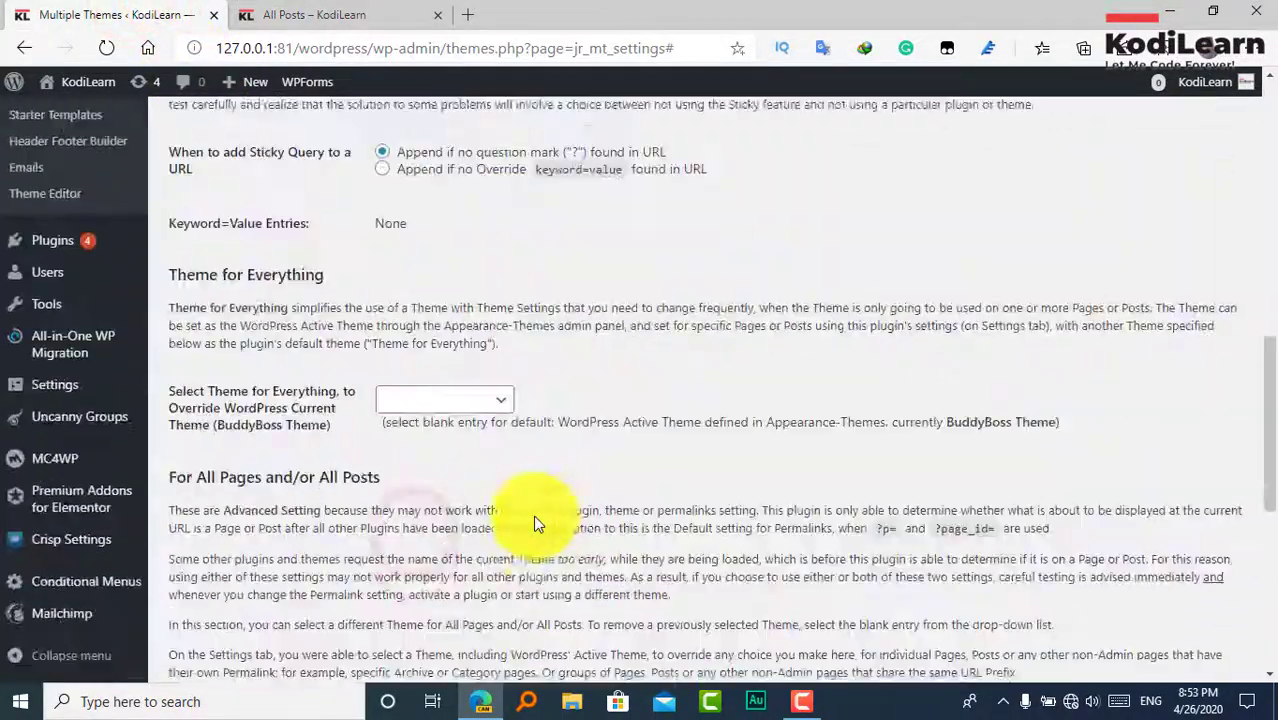
pyautogui.scroll(-6, 531, 515)
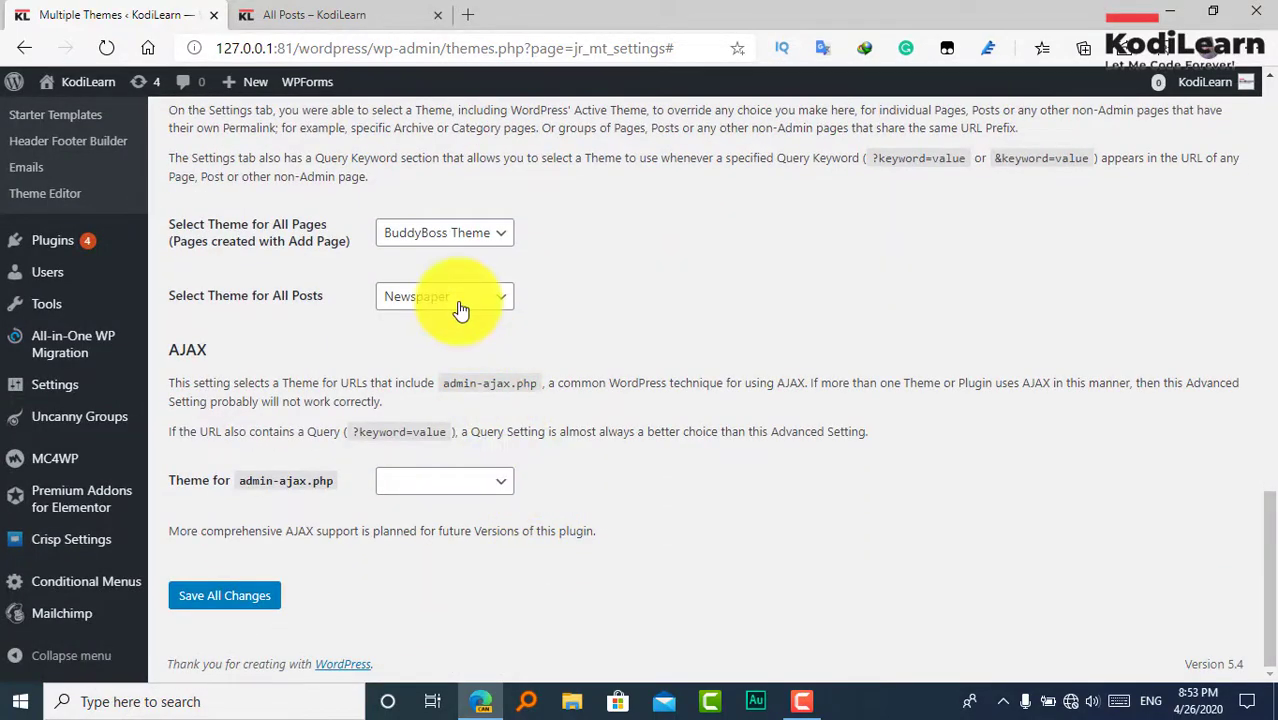
pyautogui.click(460, 311)
pyautogui.scroll(6, 440, 300)
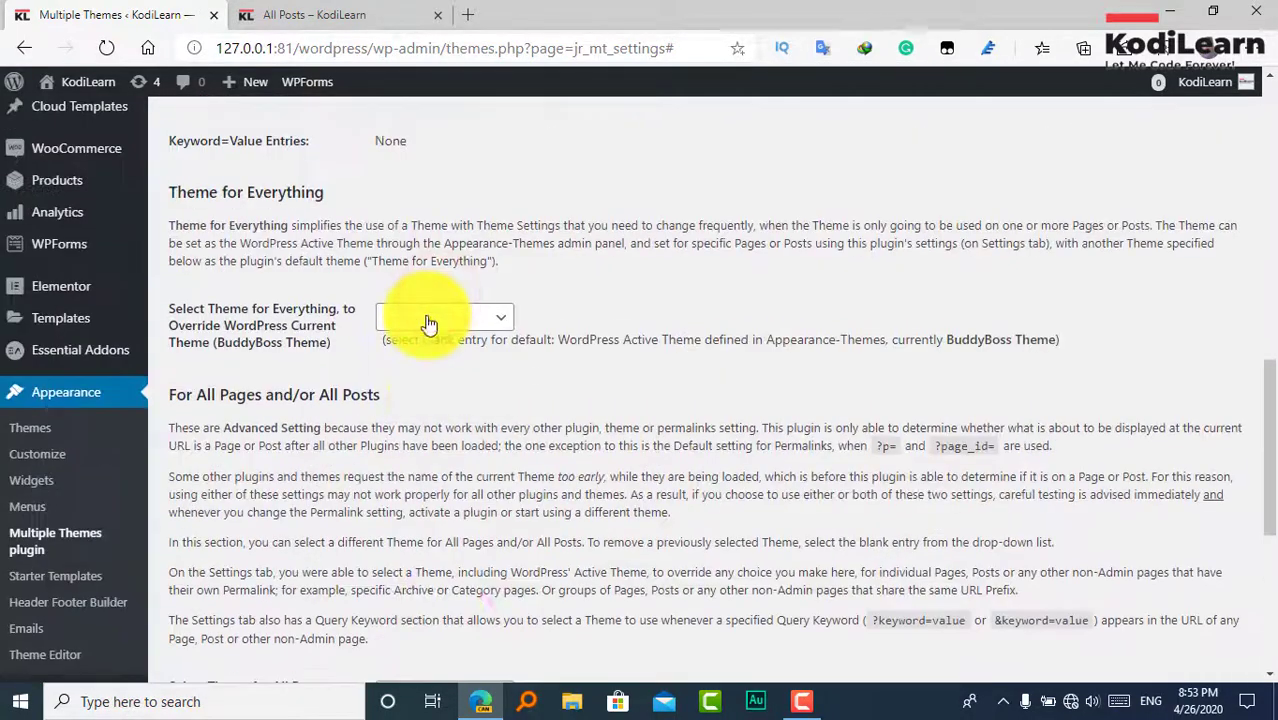
pyautogui.click(428, 323)
pyautogui.click(436, 358)
pyautogui.scroll(-5, 436, 358)
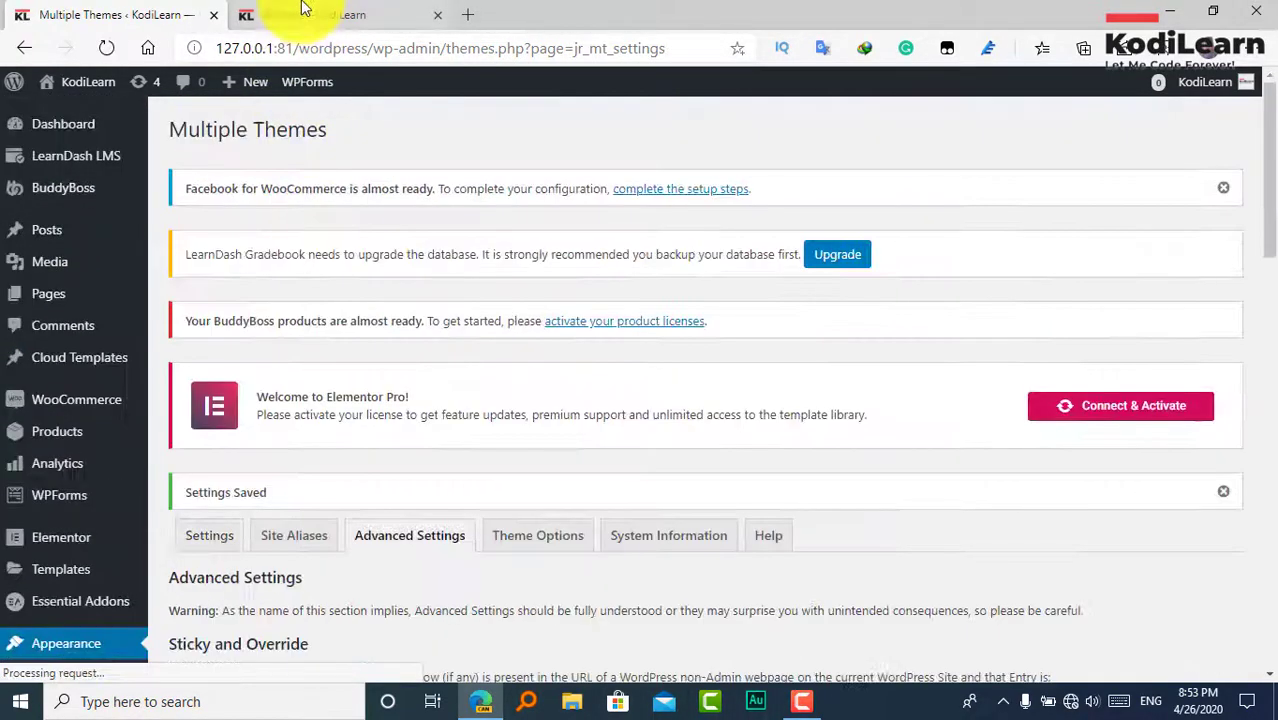
# Reload the website's All Posts page and check the theme of its post list.
pyautogui.click(300, 14)
pyautogui.click(104, 48)
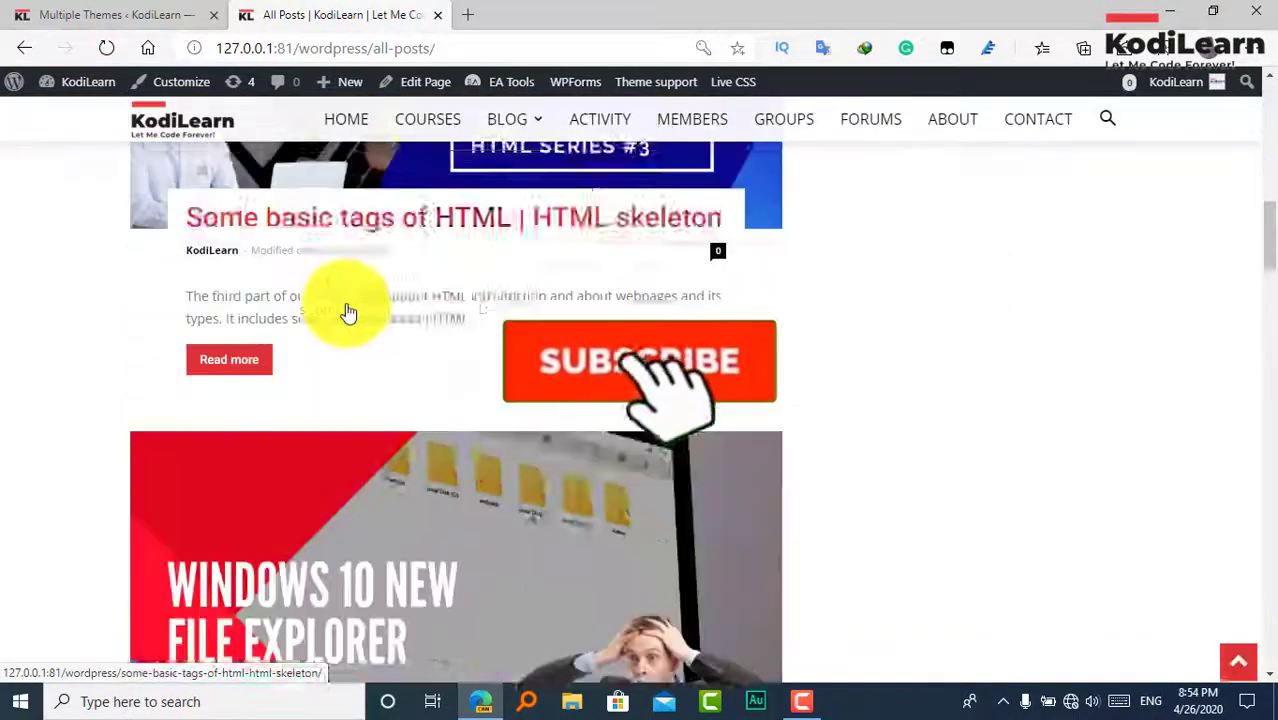
pyautogui.scroll(-15, 350, 340)
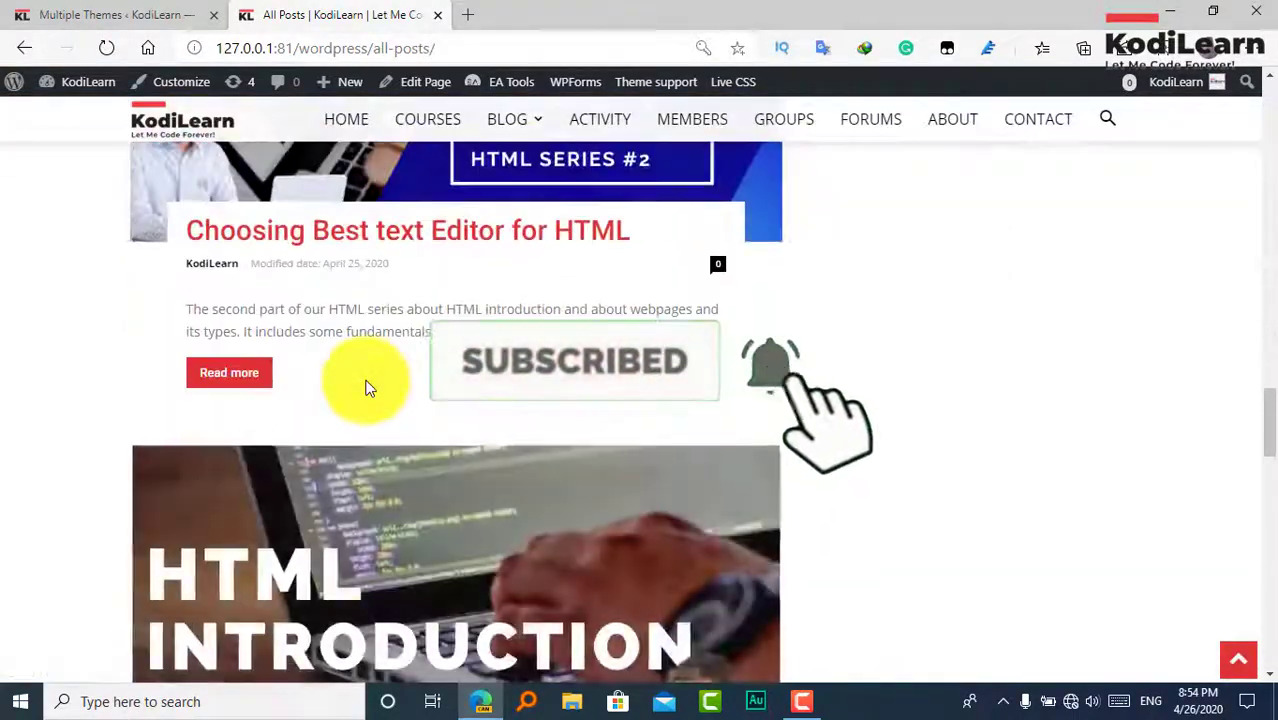
pyautogui.scroll(2, 365, 388)
pyautogui.scroll(10, 365, 385)
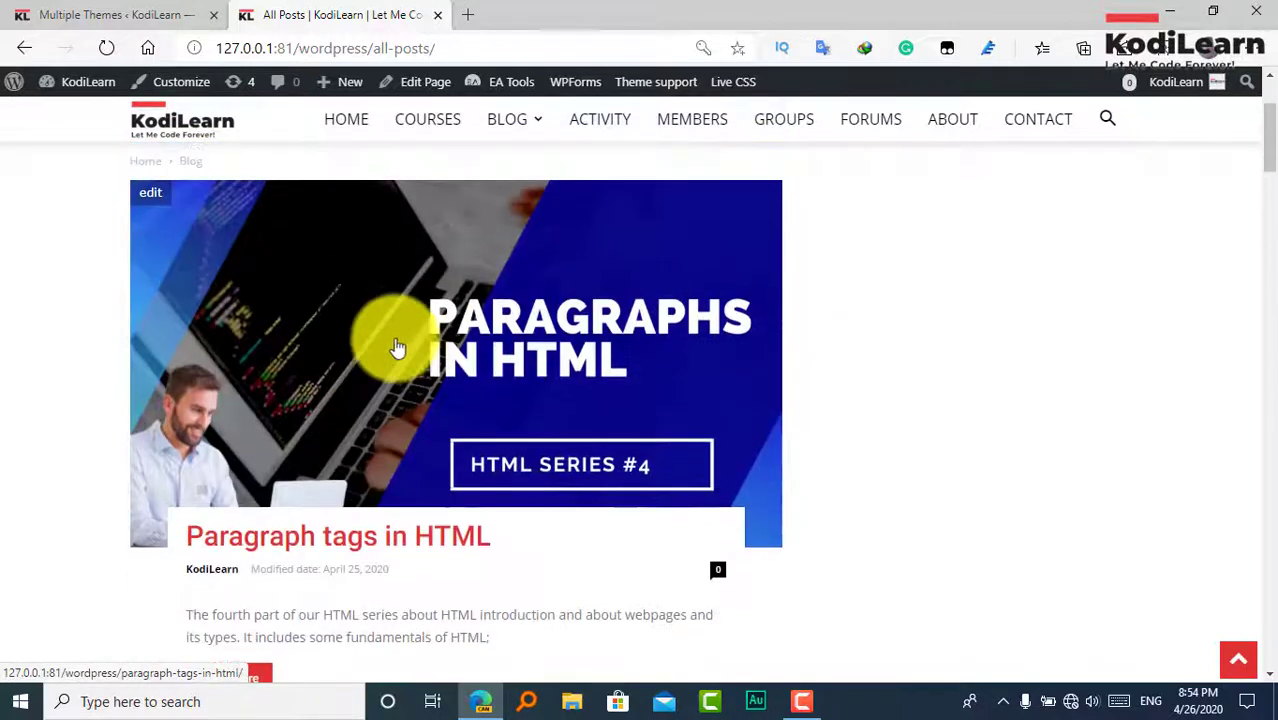
# Open the post "Paragraph tags in HTML" and look through its layout.
pyautogui.click(403, 358)
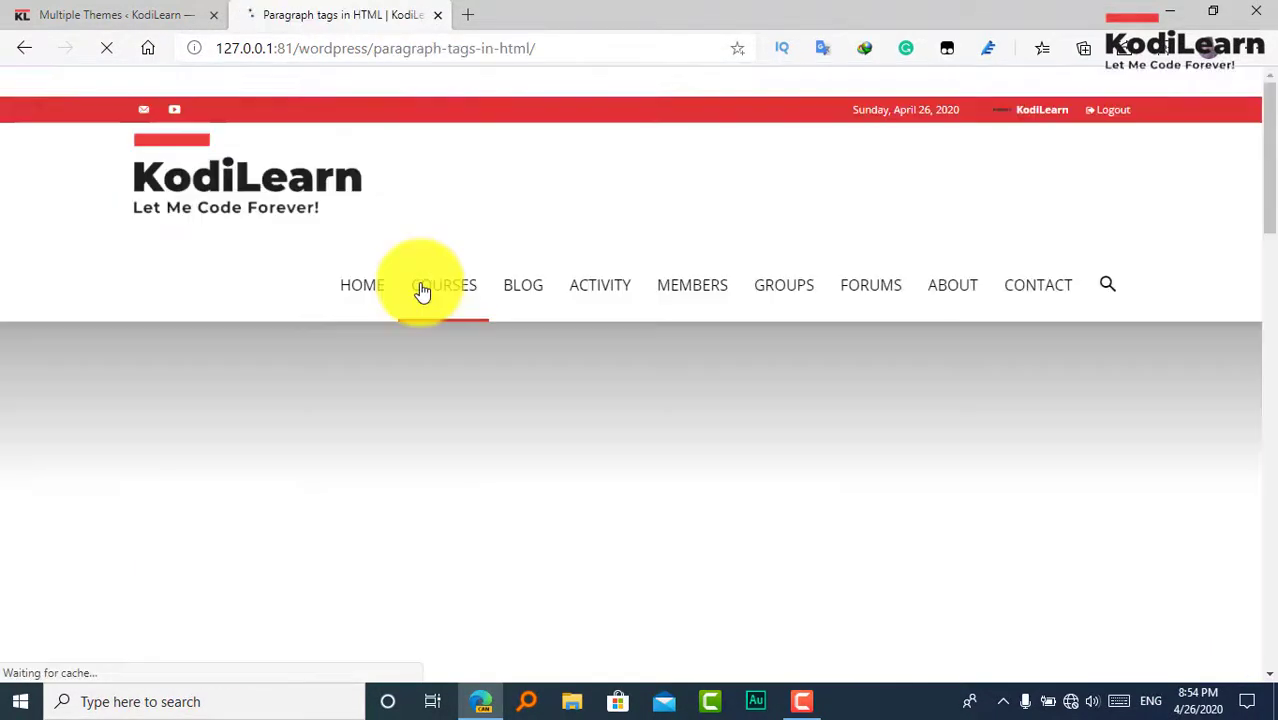
pyautogui.scroll(-12, 421, 283)
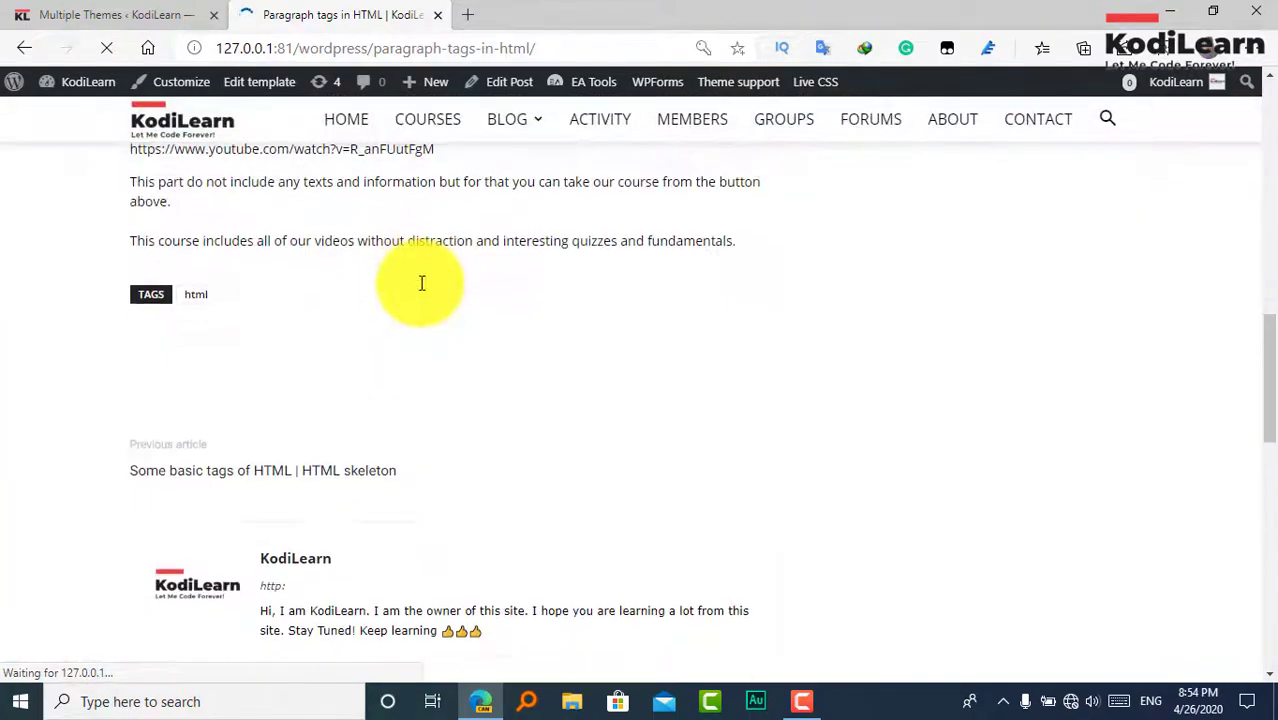
pyautogui.scroll(15, 415, 283)
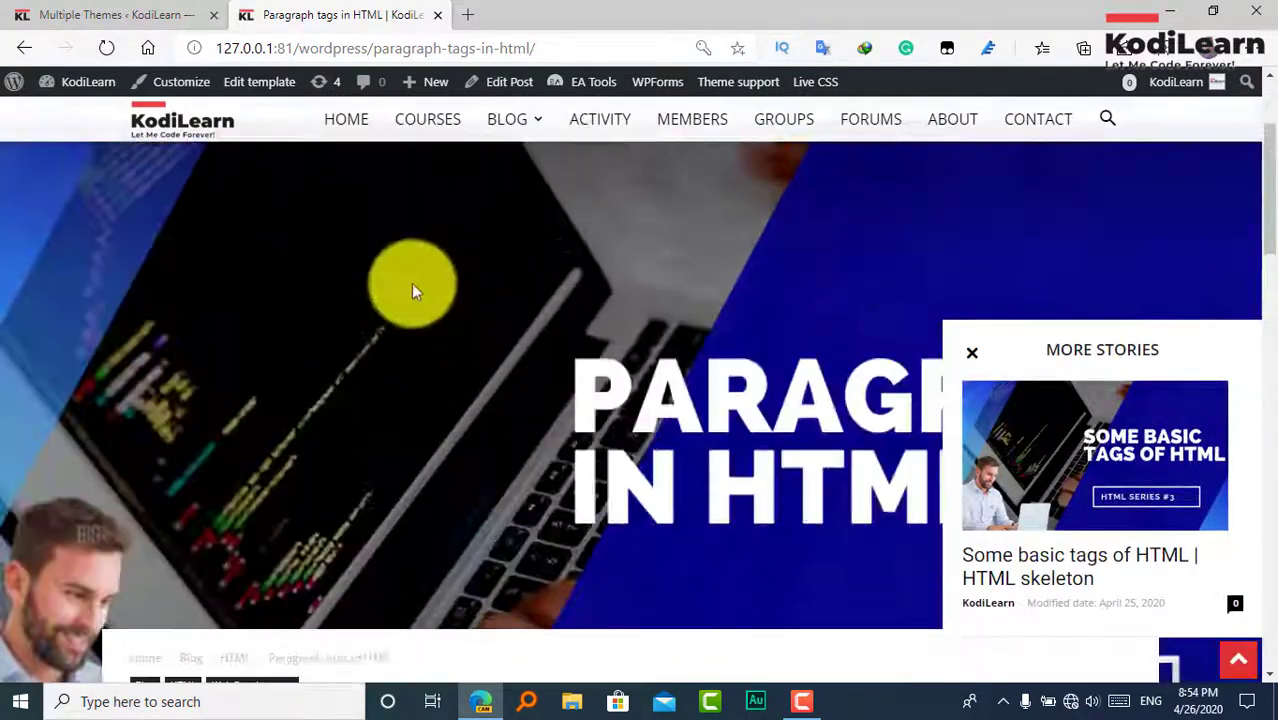
# Return to the website's home page and check its theme and course section.
pyautogui.click(347, 287)
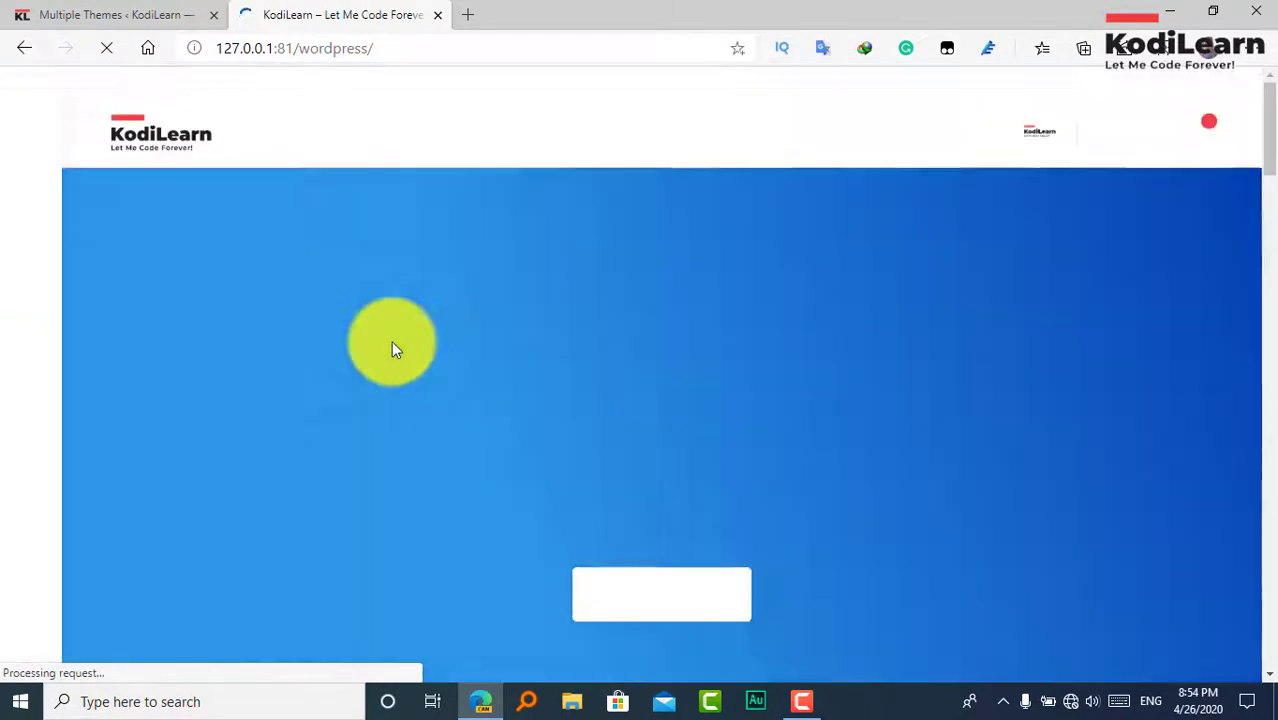
pyautogui.scroll(-5, 391, 340)
pyautogui.scroll(-5, 391, 345)
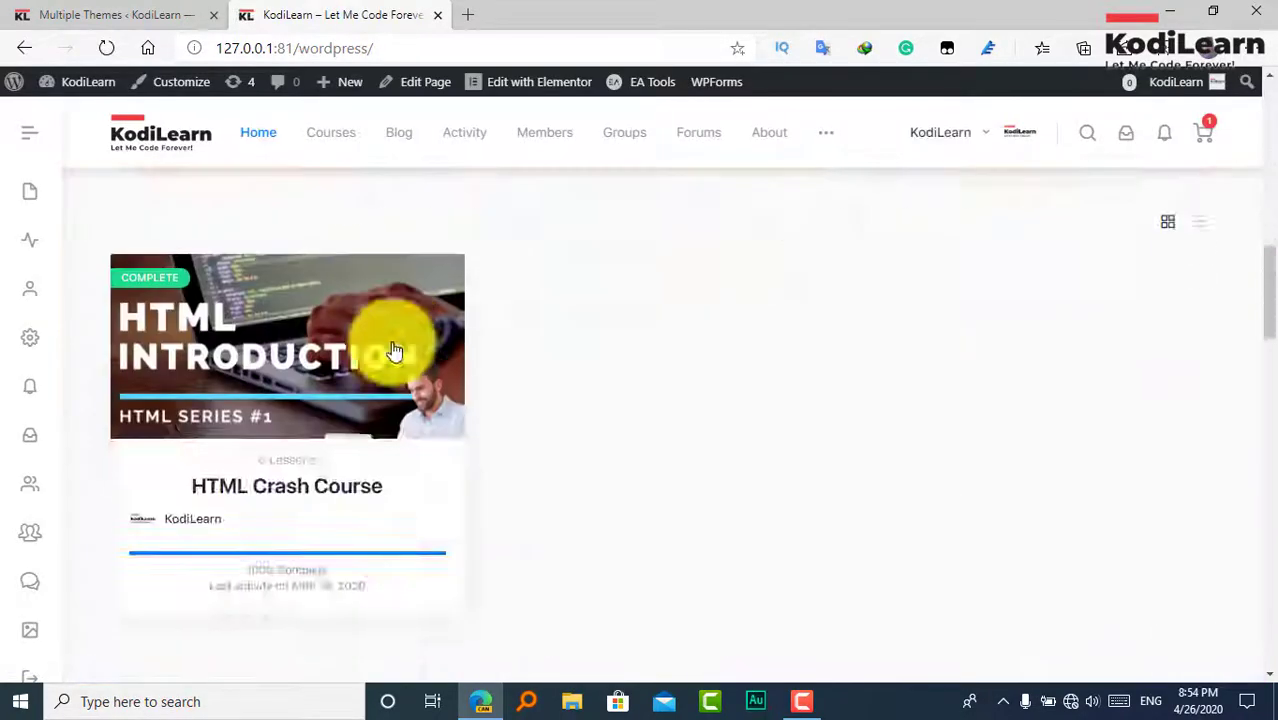
# Open the website's Courses page and check which theme its course archive uses.
pyautogui.scroll(10, 391, 345)
pyautogui.click(309, 144)
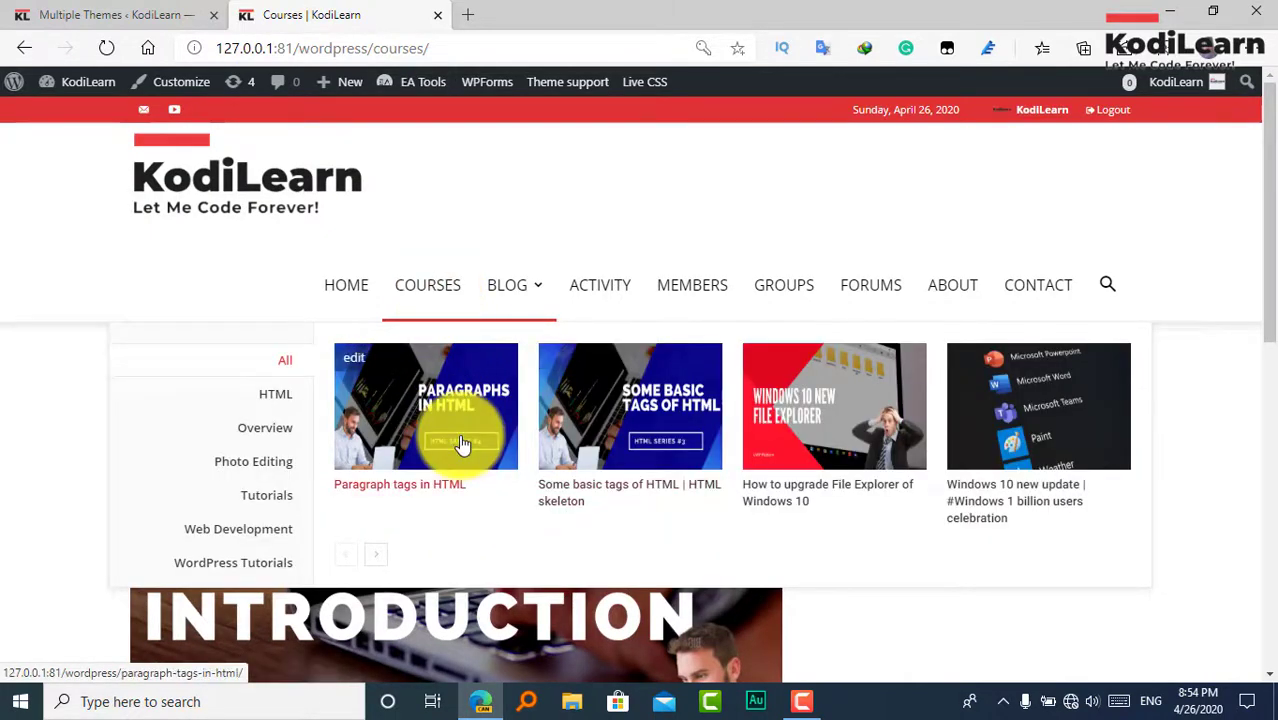
pyautogui.scroll(-3, 420, 460)
pyautogui.scroll(2, 447, 411)
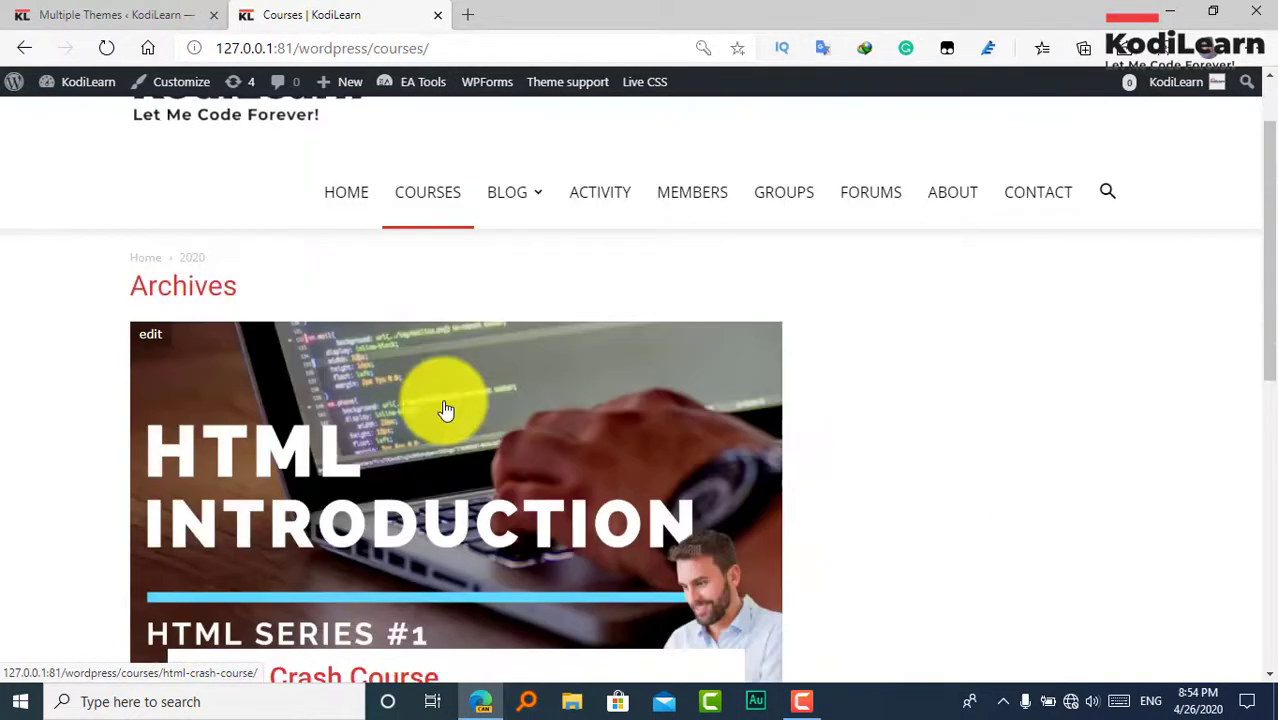
pyautogui.scroll(-1, 447, 411)
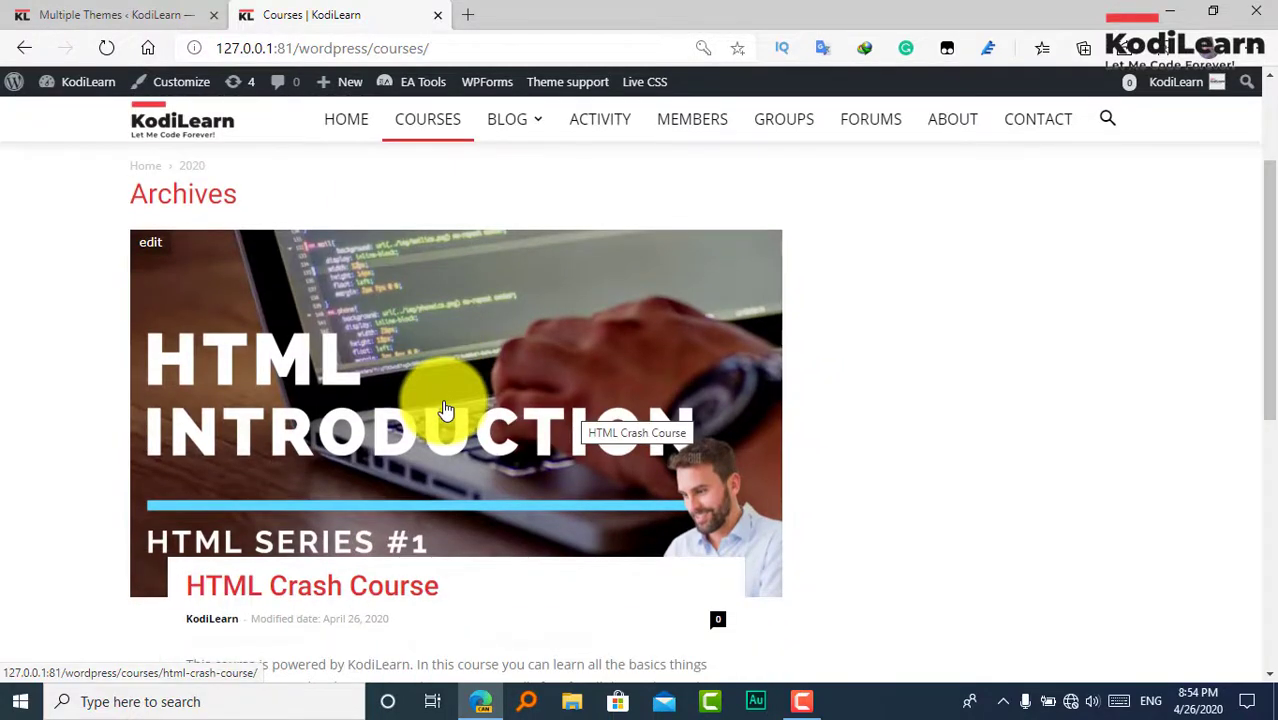
pyautogui.scroll(2, 440, 380)
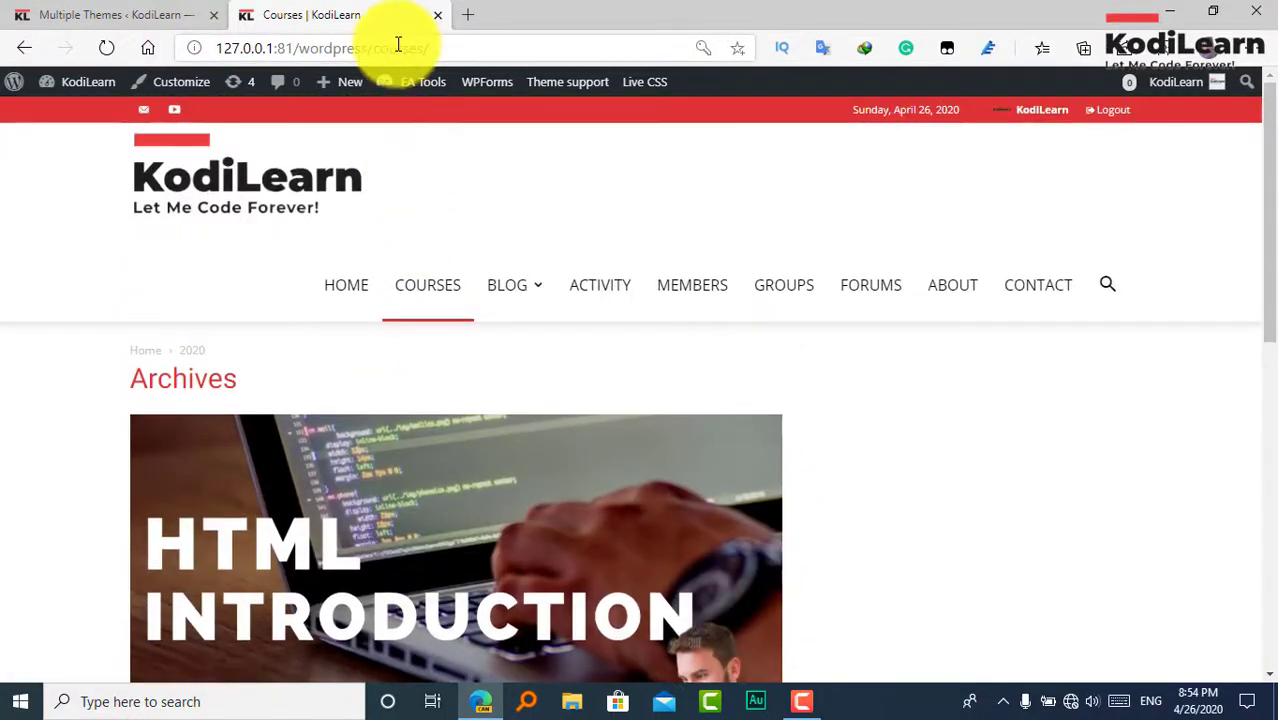
# Copy the Courses page address, and in the main Multiple Themes settings set a URL Prefix entry to BuddyBoss Theme.
pyautogui.click(398, 44)
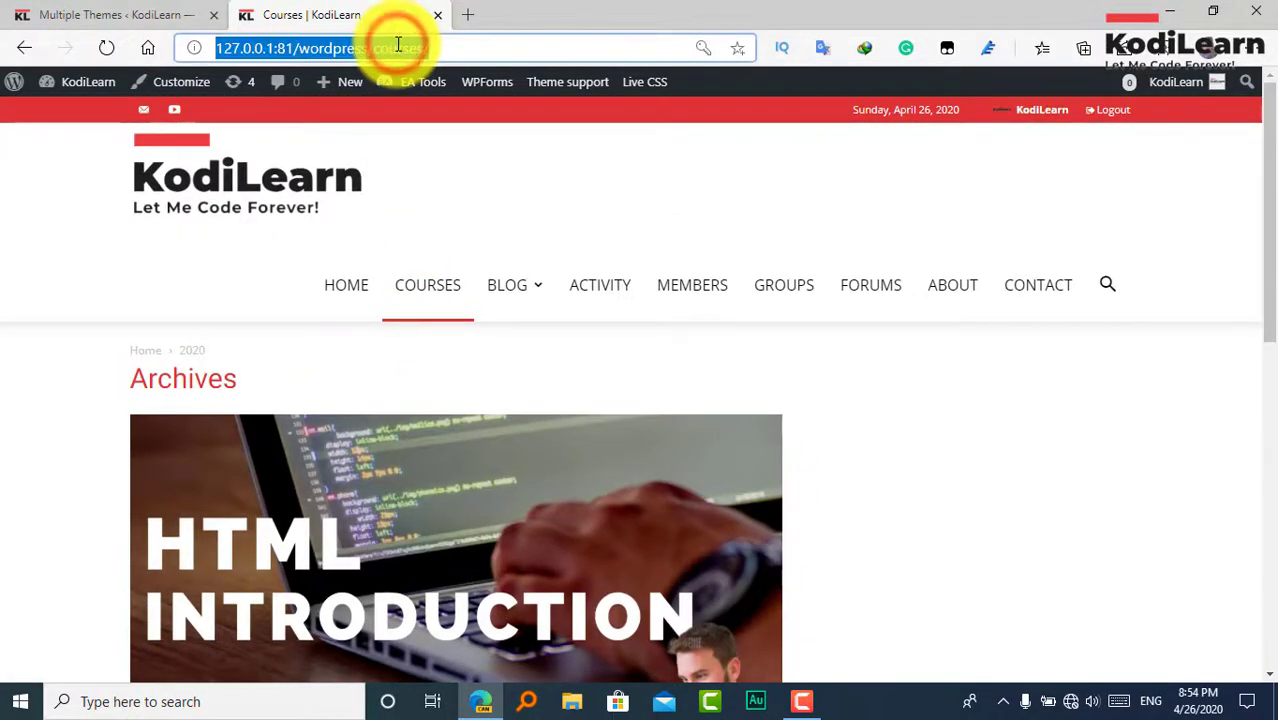
pyautogui.click(55, 14)
pyautogui.click(205, 532)
pyautogui.scroll(-12, 206, 530)
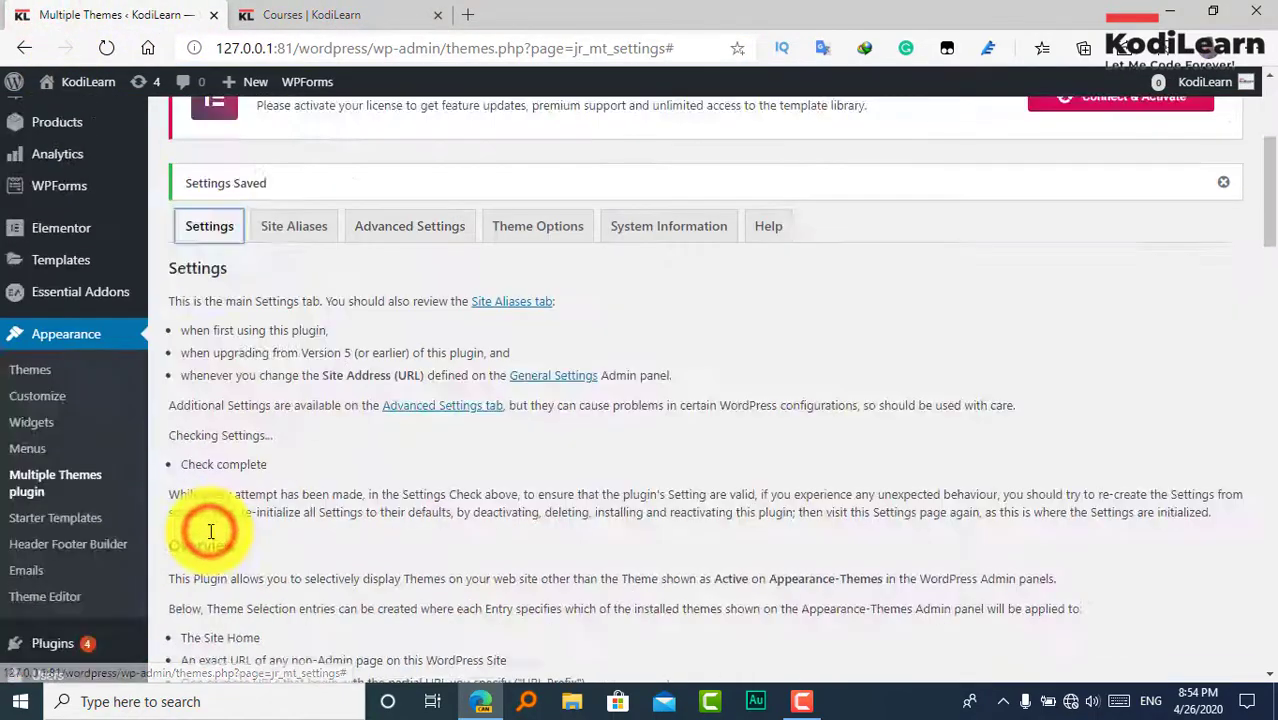
pyautogui.scroll(-8, 209, 530)
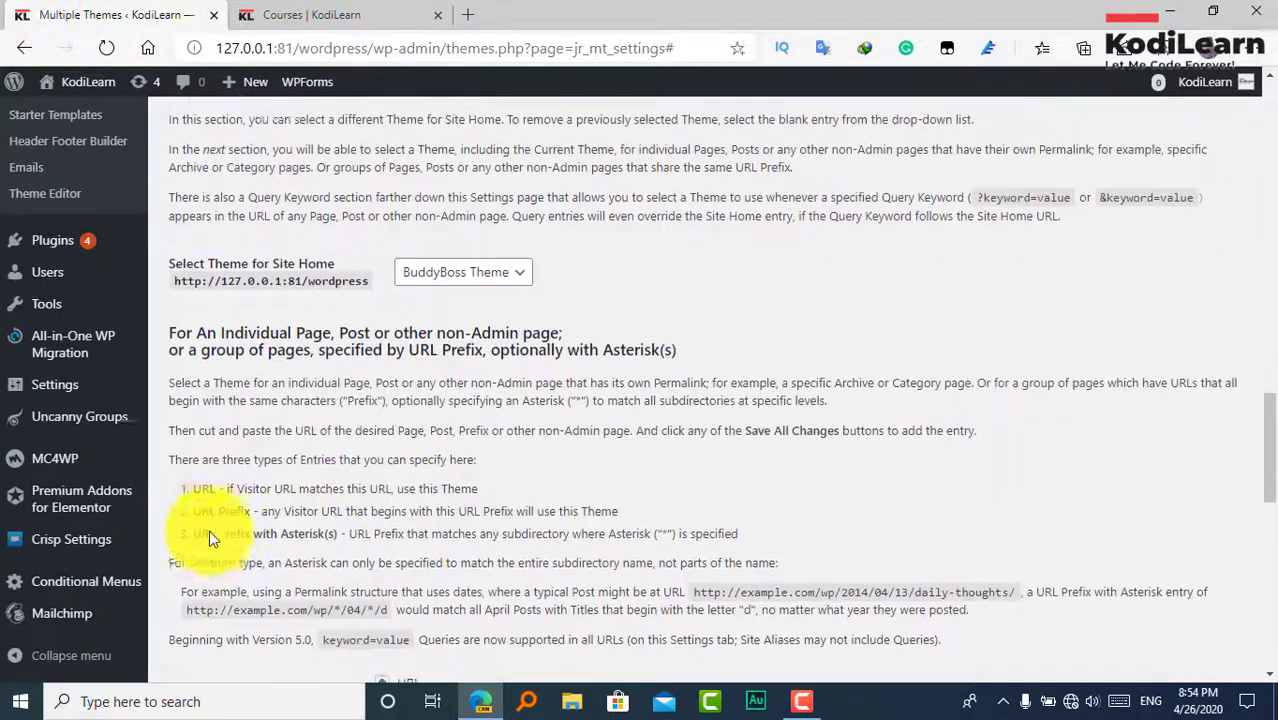
pyautogui.scroll(-1, 212, 530)
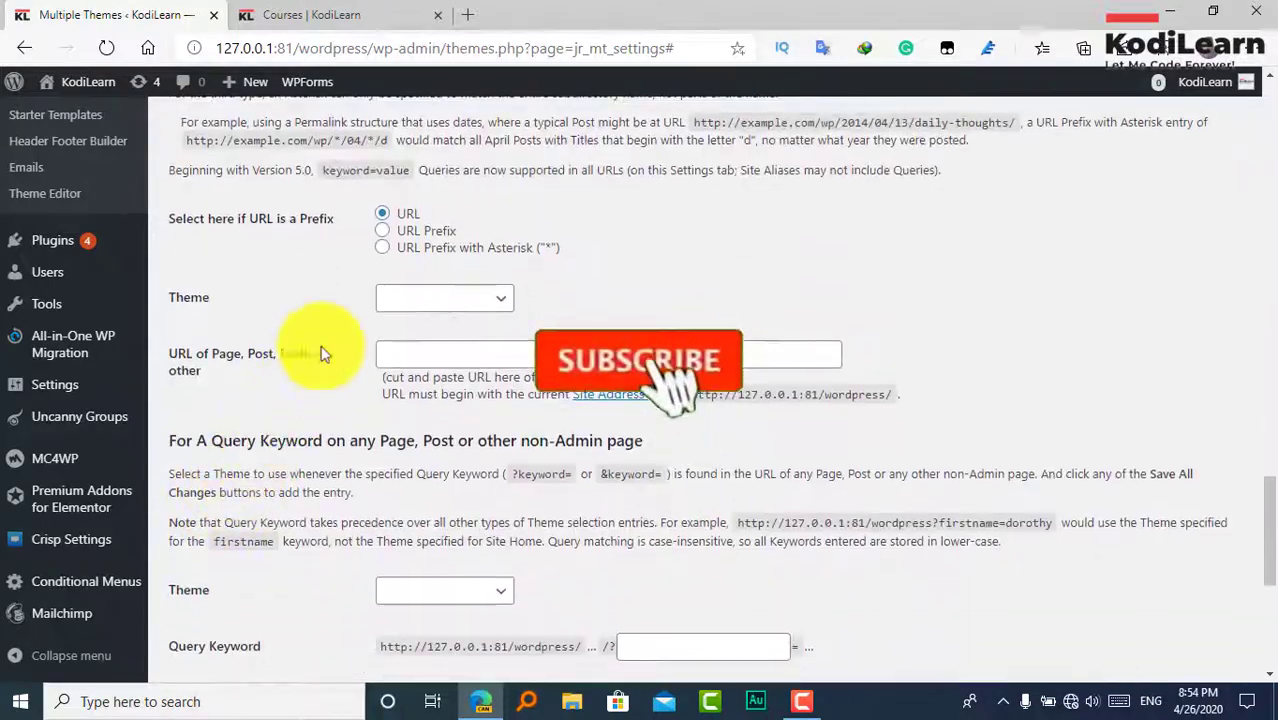
pyautogui.click(383, 231)
pyautogui.click(462, 300)
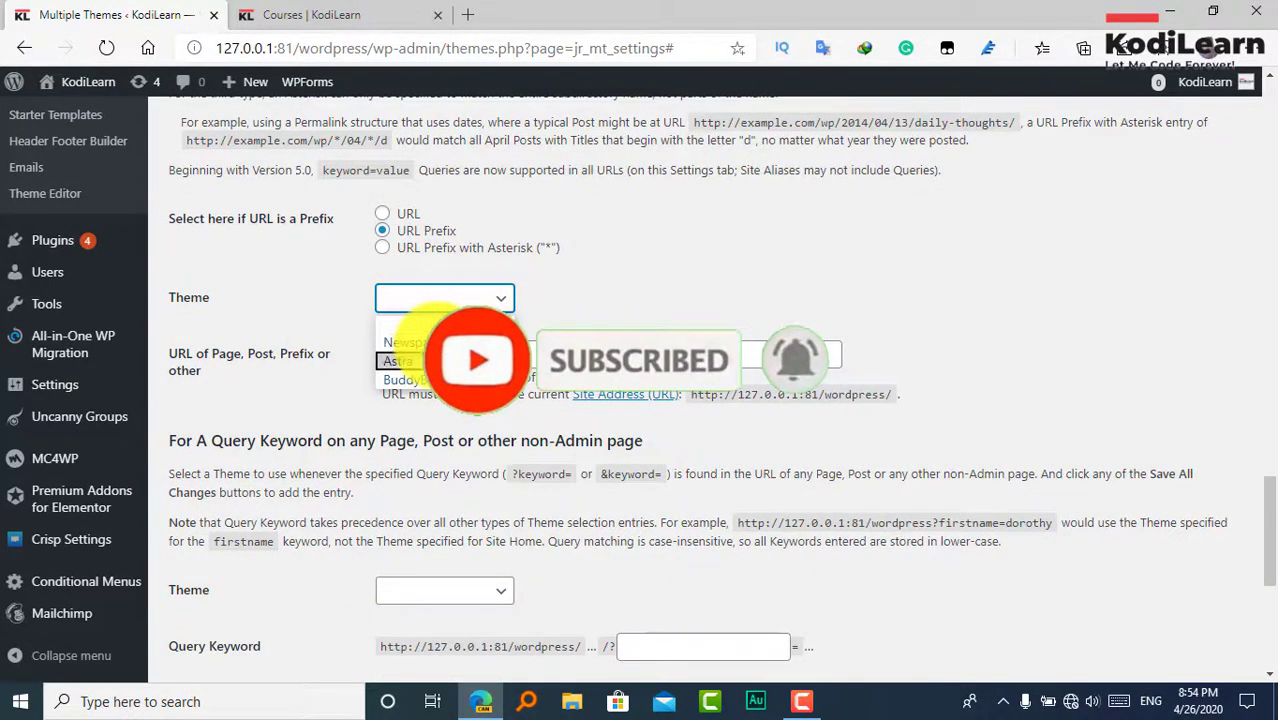
pyautogui.click(410, 380)
pyautogui.click(430, 358)
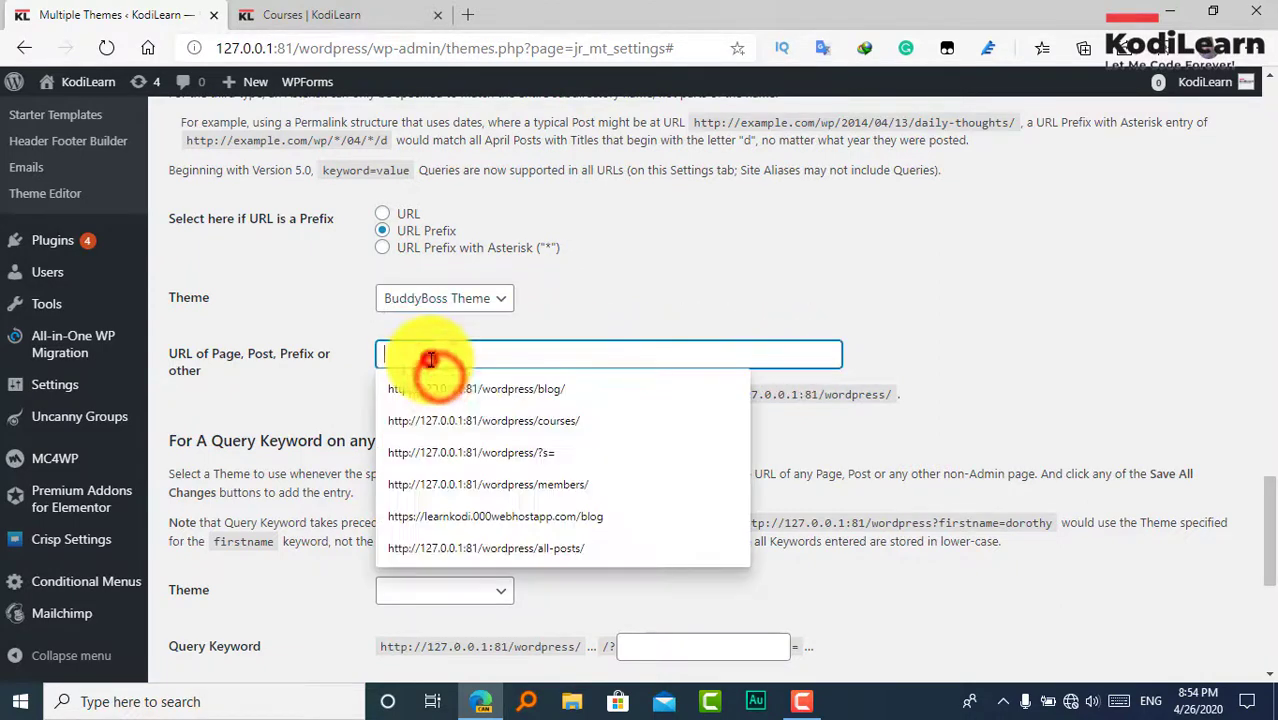
pyautogui.press('Down')
pyautogui.press('Down')
pyautogui.press('Return')
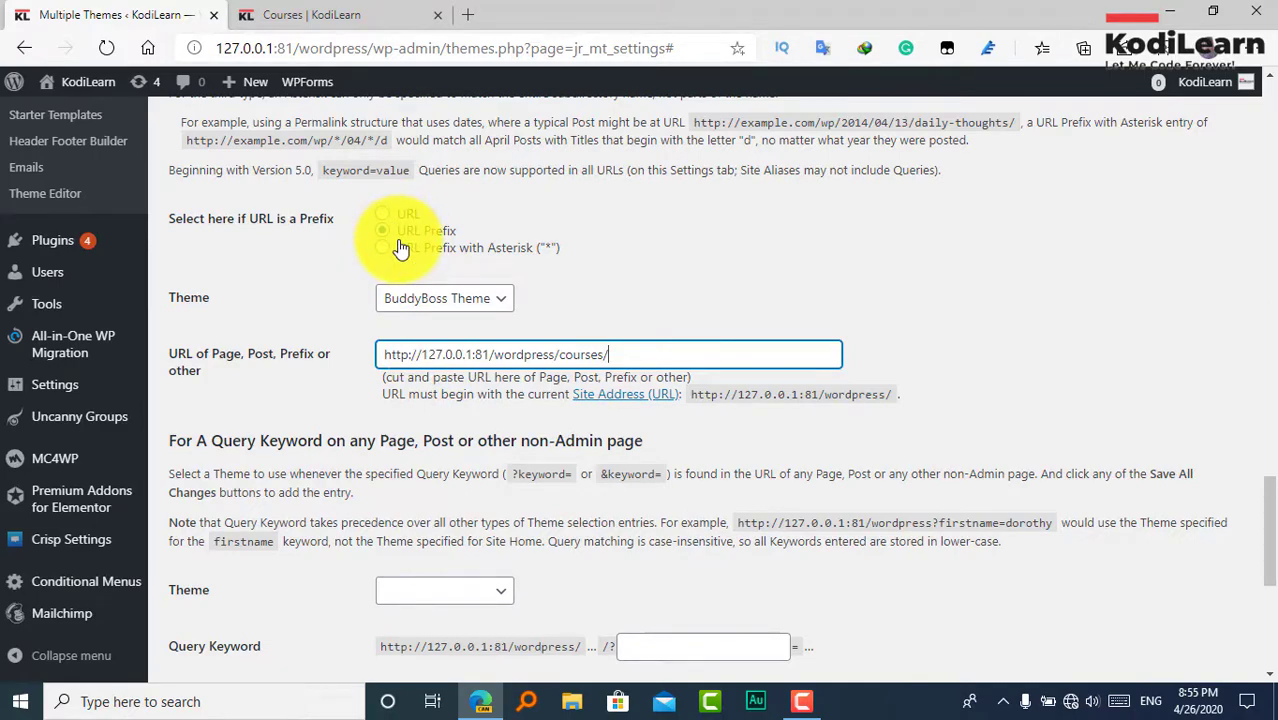
pyautogui.scroll(-5, 397, 239)
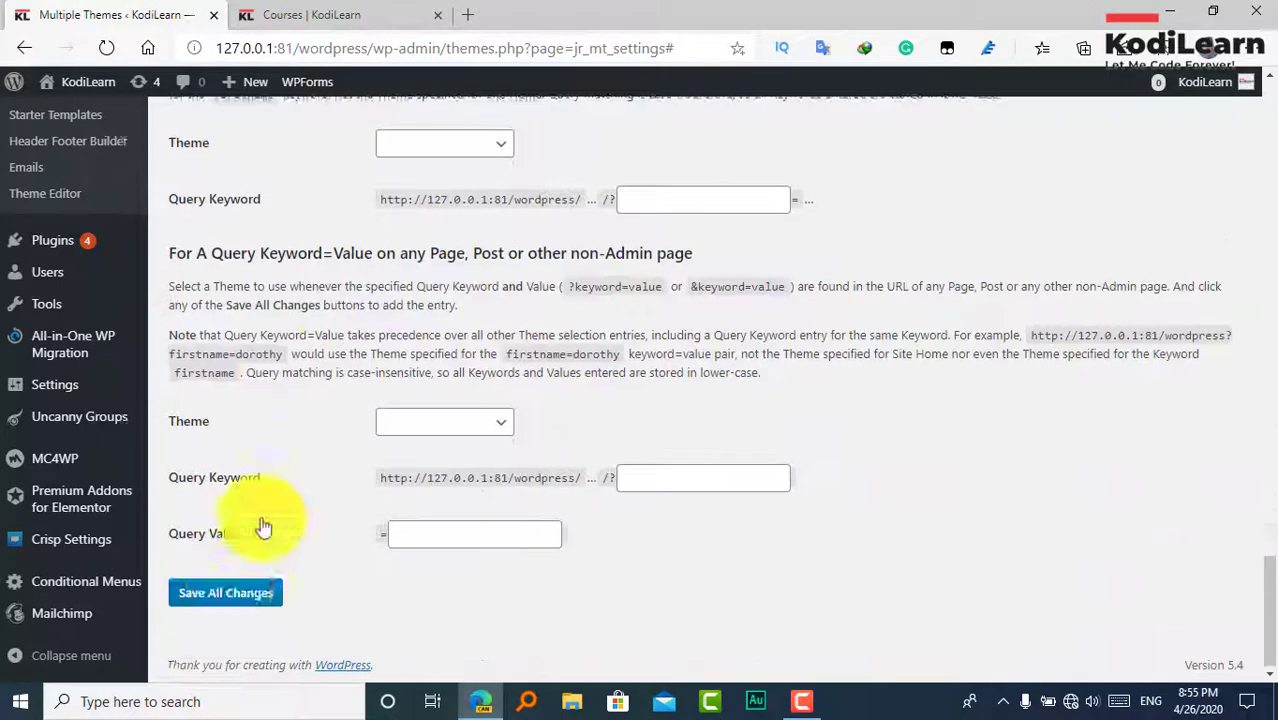
pyautogui.click(230, 588)
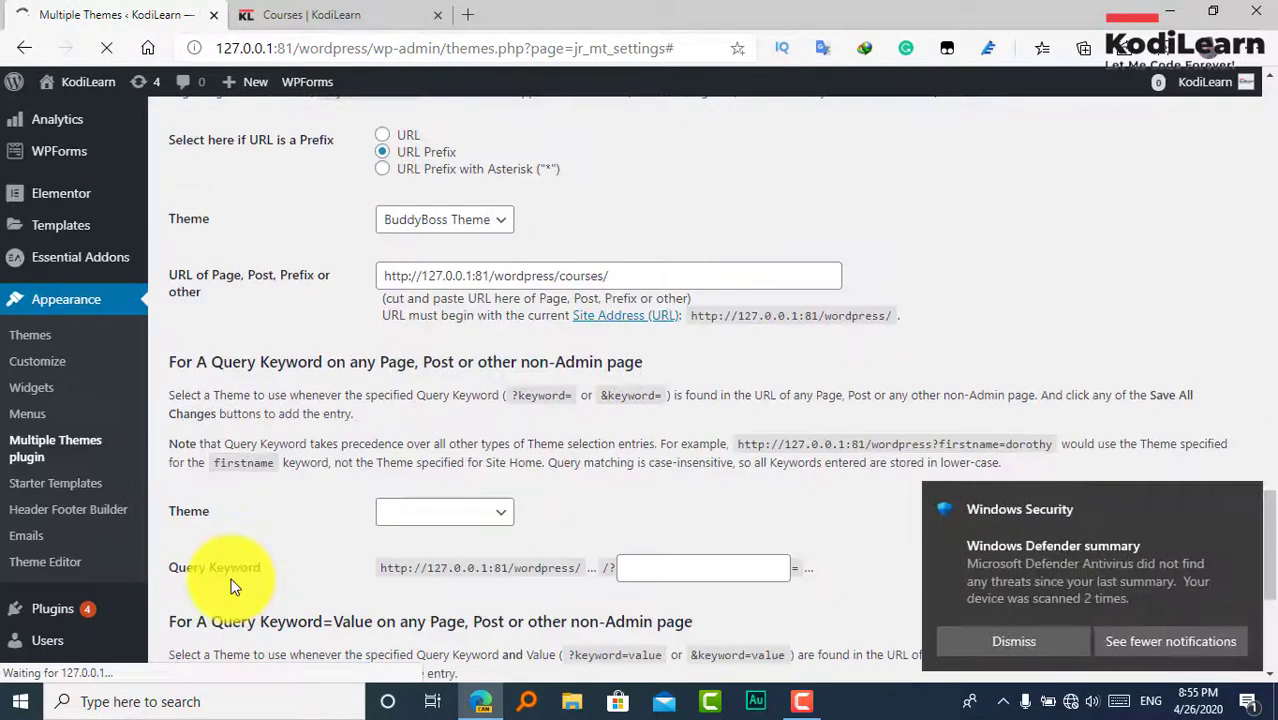
# Reload the website's Courses page and check its theme.
pyautogui.hotkey('ctrl', 'Tab')
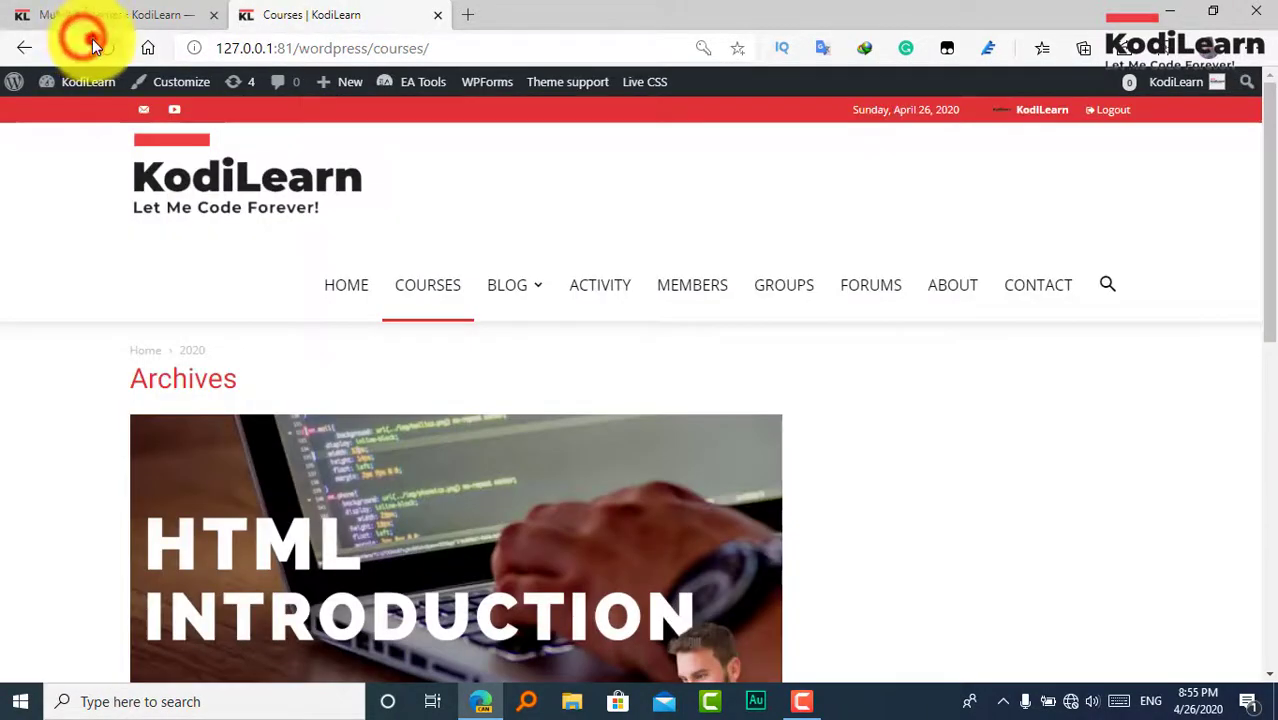
pyautogui.click(92, 40)
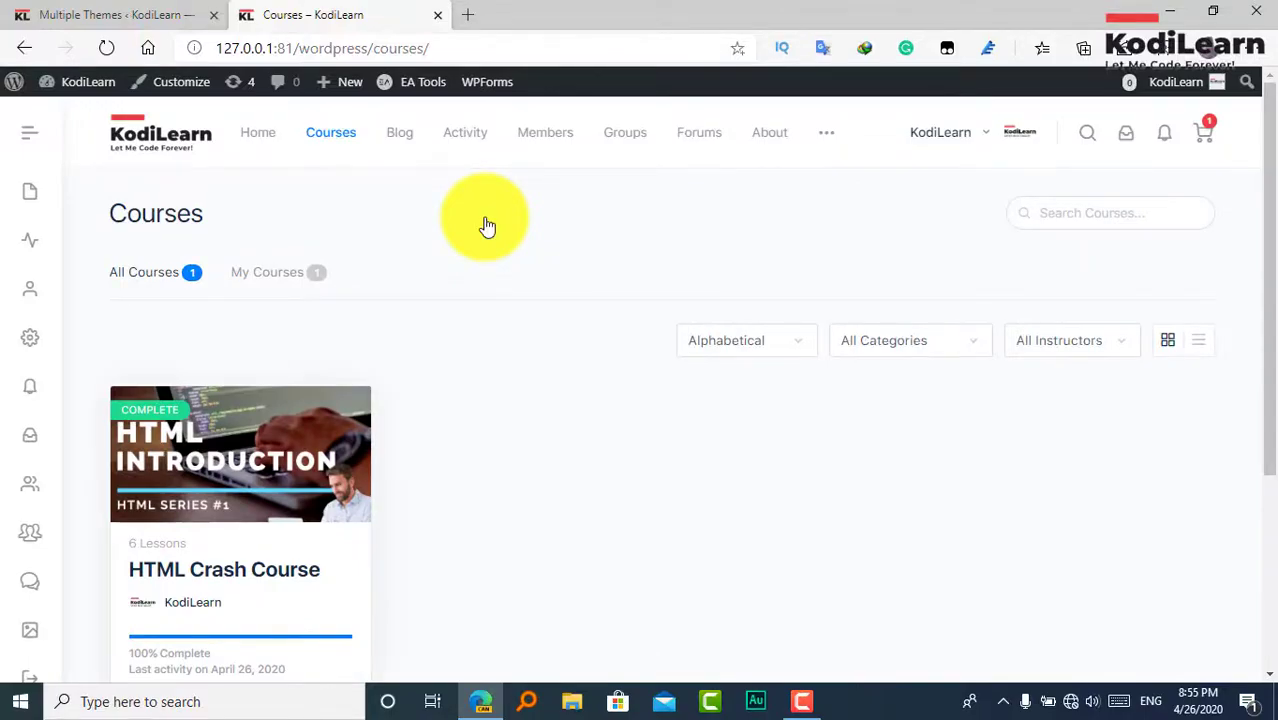
# Return to the Multiple Themes settings and review the URL type, theme and URL options for individual pages.
pyautogui.click(163, 13)
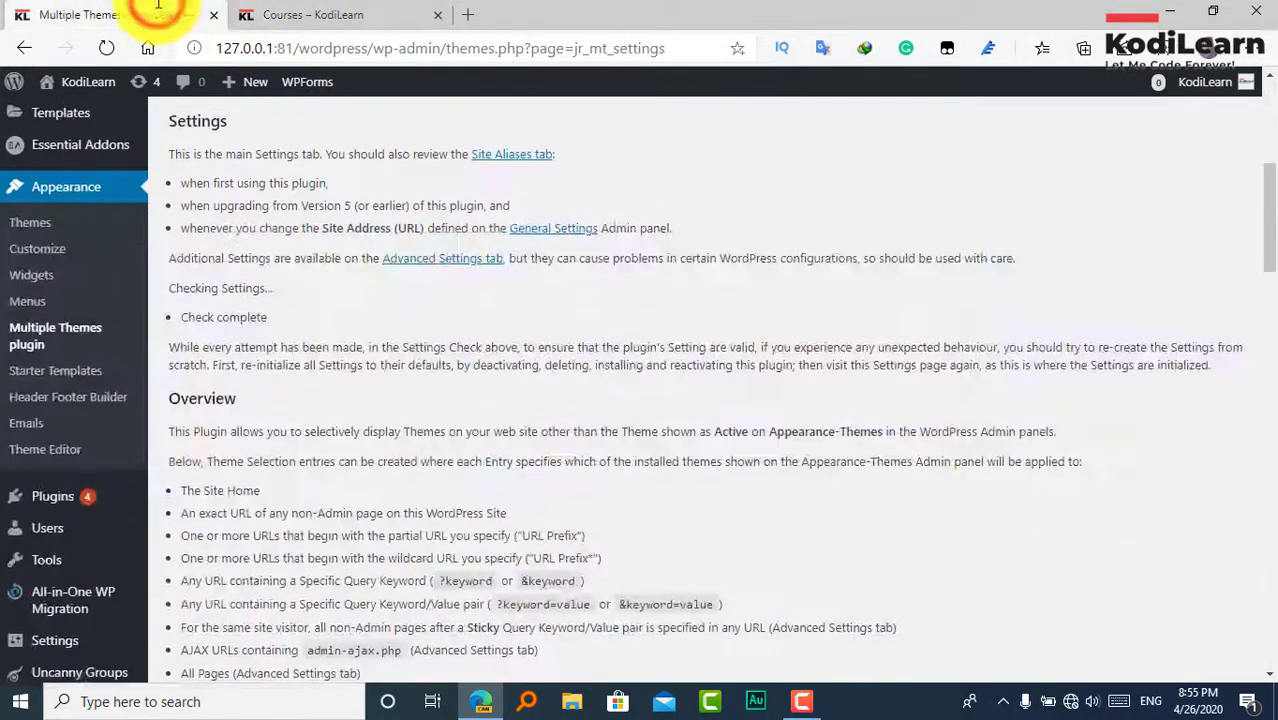
pyautogui.scroll(-14, 158, 5)
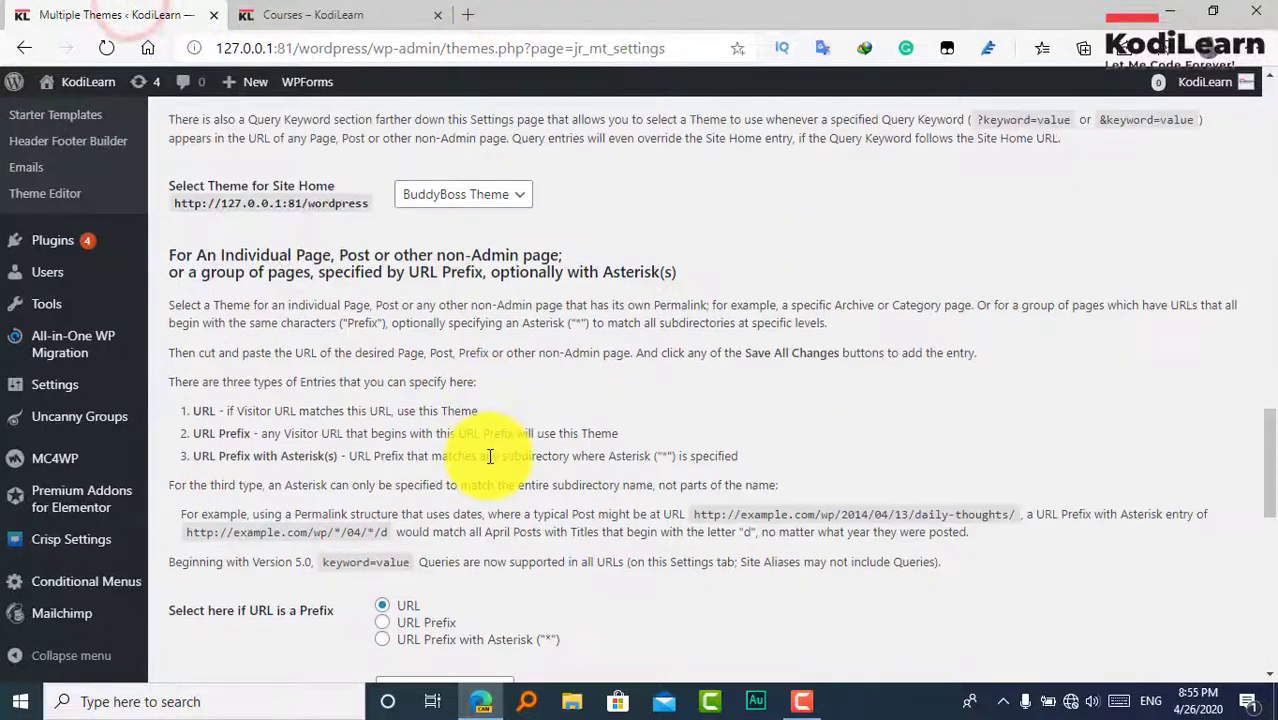
pyautogui.scroll(-4, 490, 456)
pyautogui.click(434, 377)
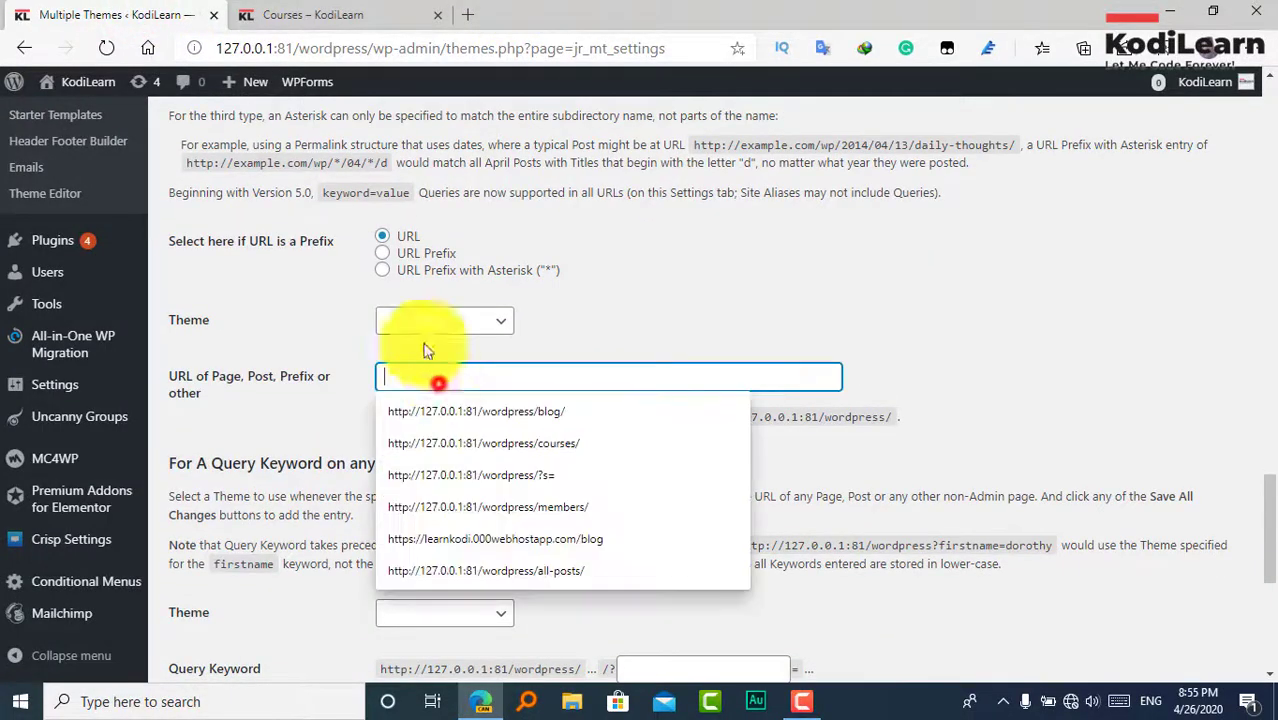
# Open the HTML Crash Course page and examine the courses prefix and the course part of its address.
pyautogui.click(298, 14)
pyautogui.click(267, 415)
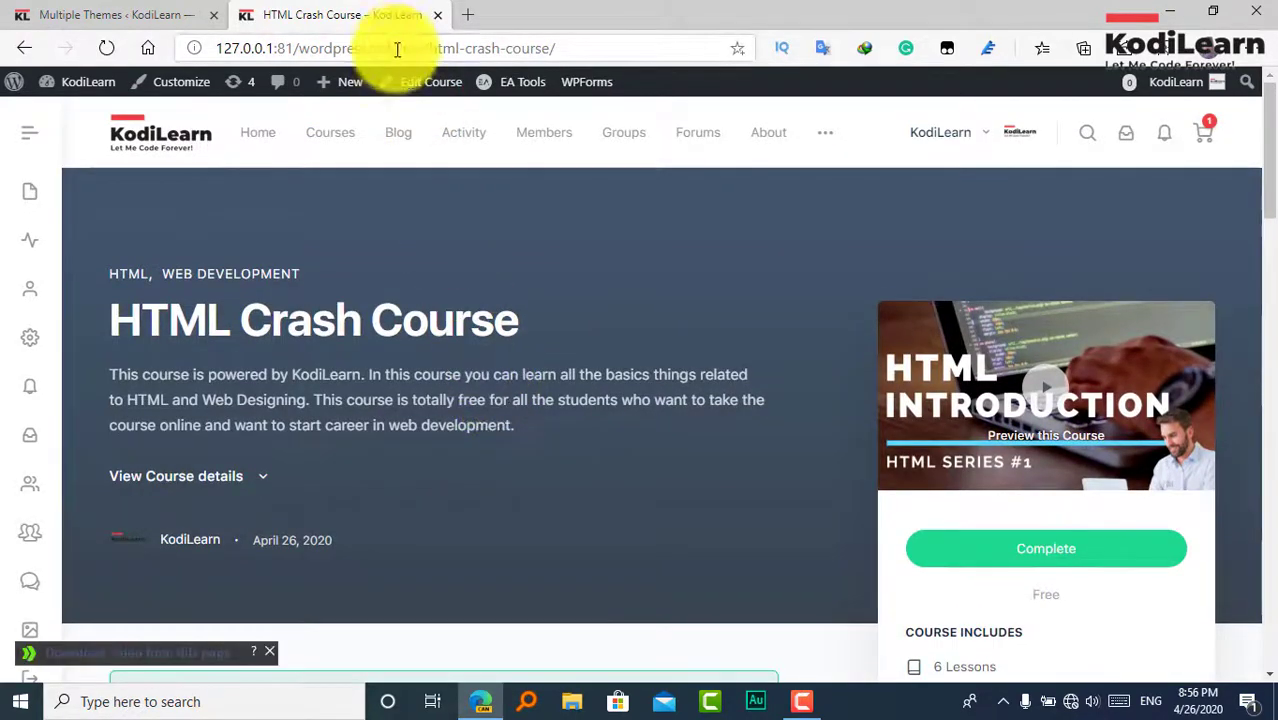
pyautogui.click(401, 46)
pyautogui.click(428, 47)
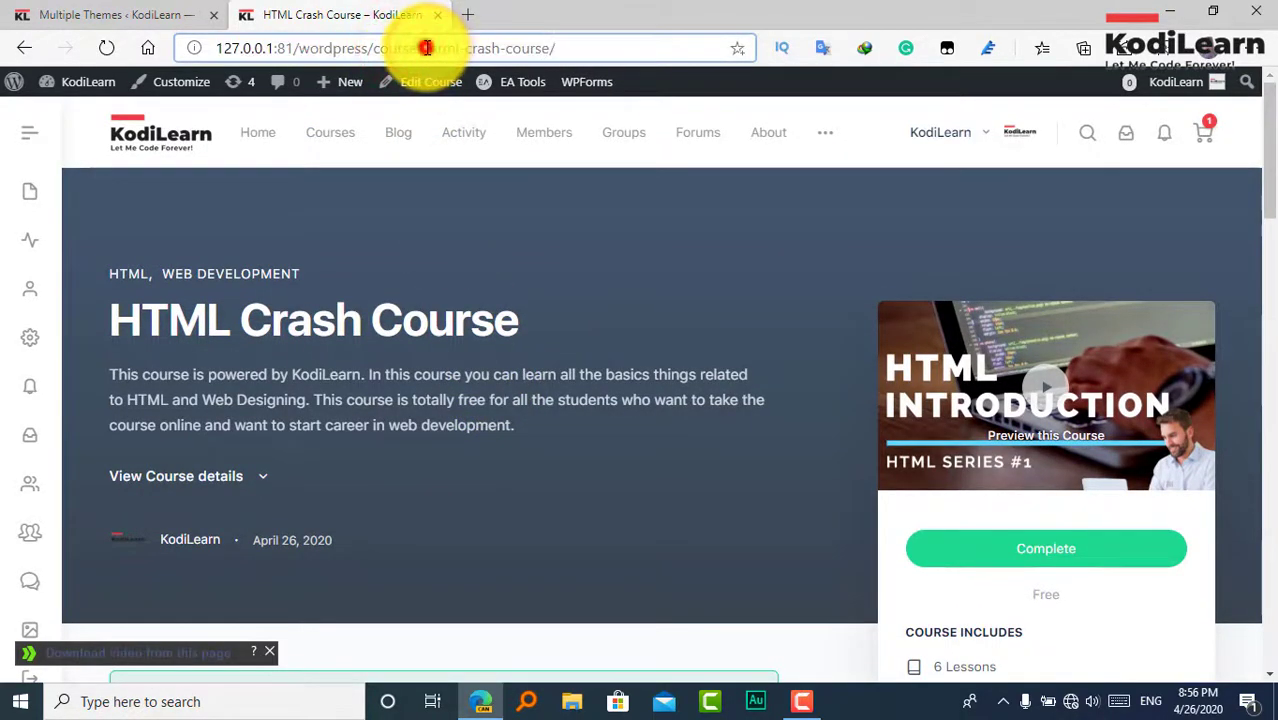
pyautogui.moveTo(428, 47); pyautogui.dragTo(188, 56)
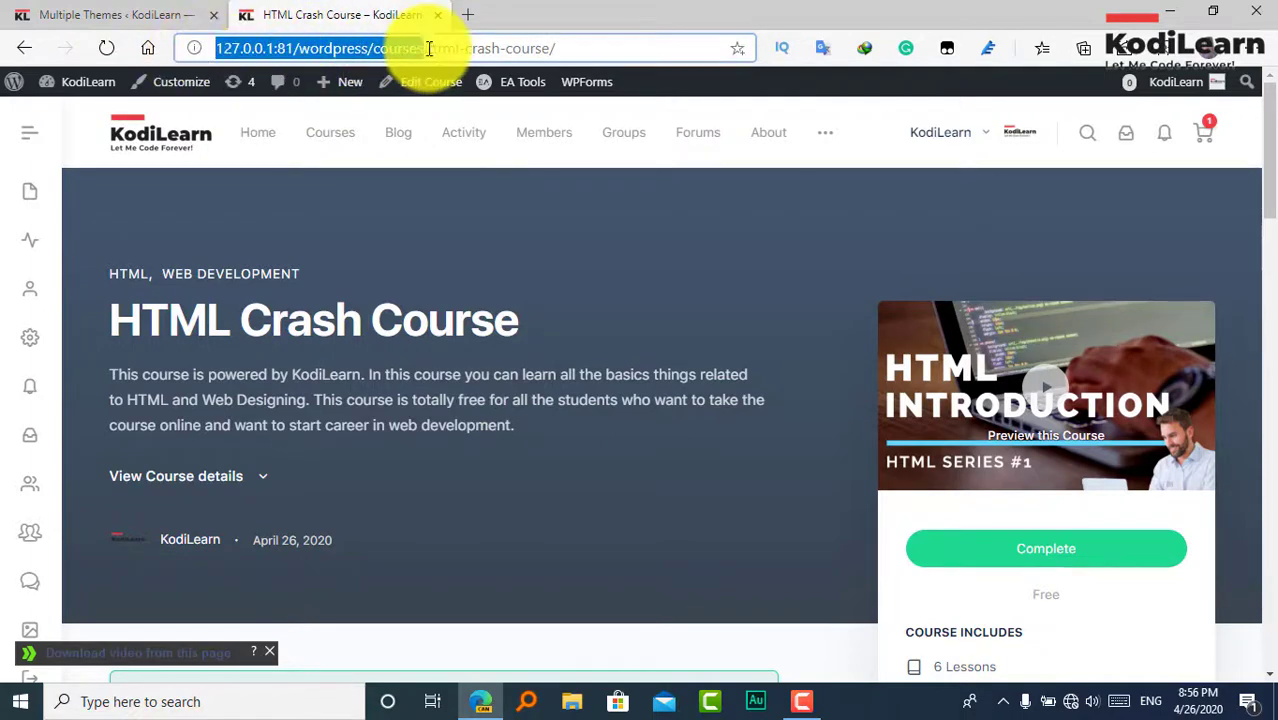
pyautogui.moveTo(428, 48); pyautogui.dragTo(676, 54)
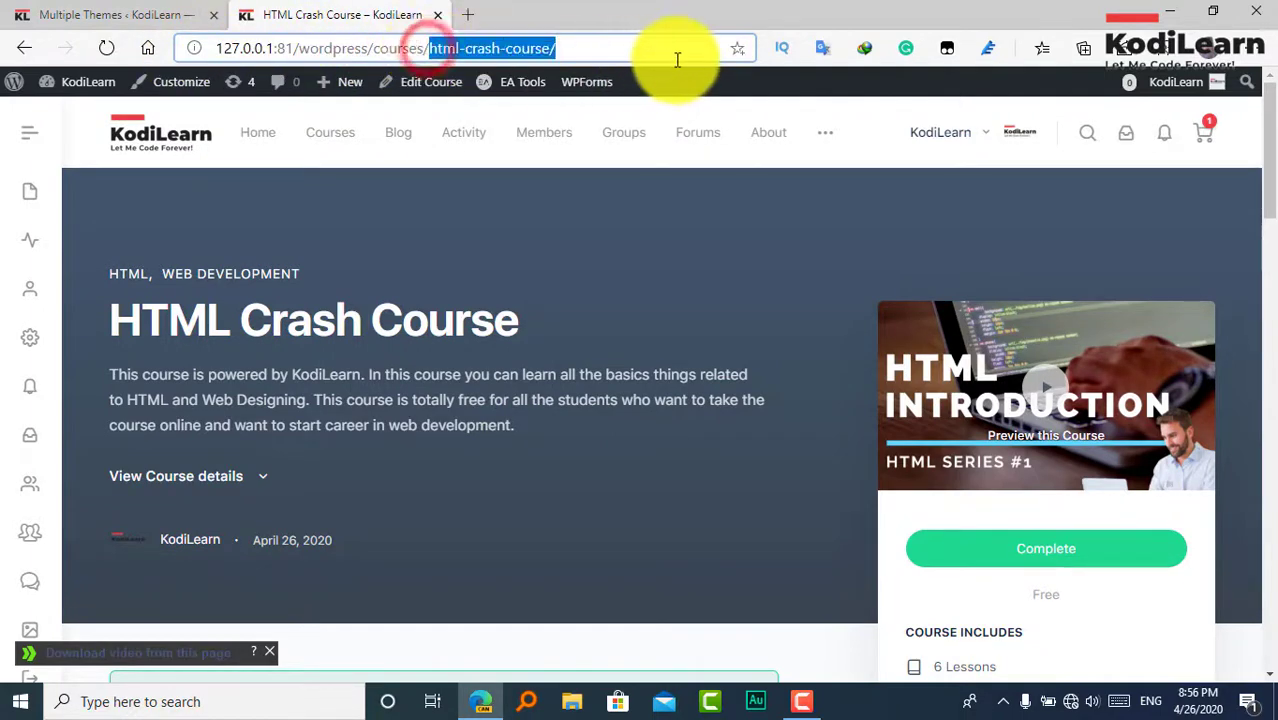
pyautogui.click(623, 52)
# Look through the HTML Crash Course page's content and check its theme.
pyautogui.scroll(-10, 623, 52)
pyautogui.scroll(10, 623, 52)
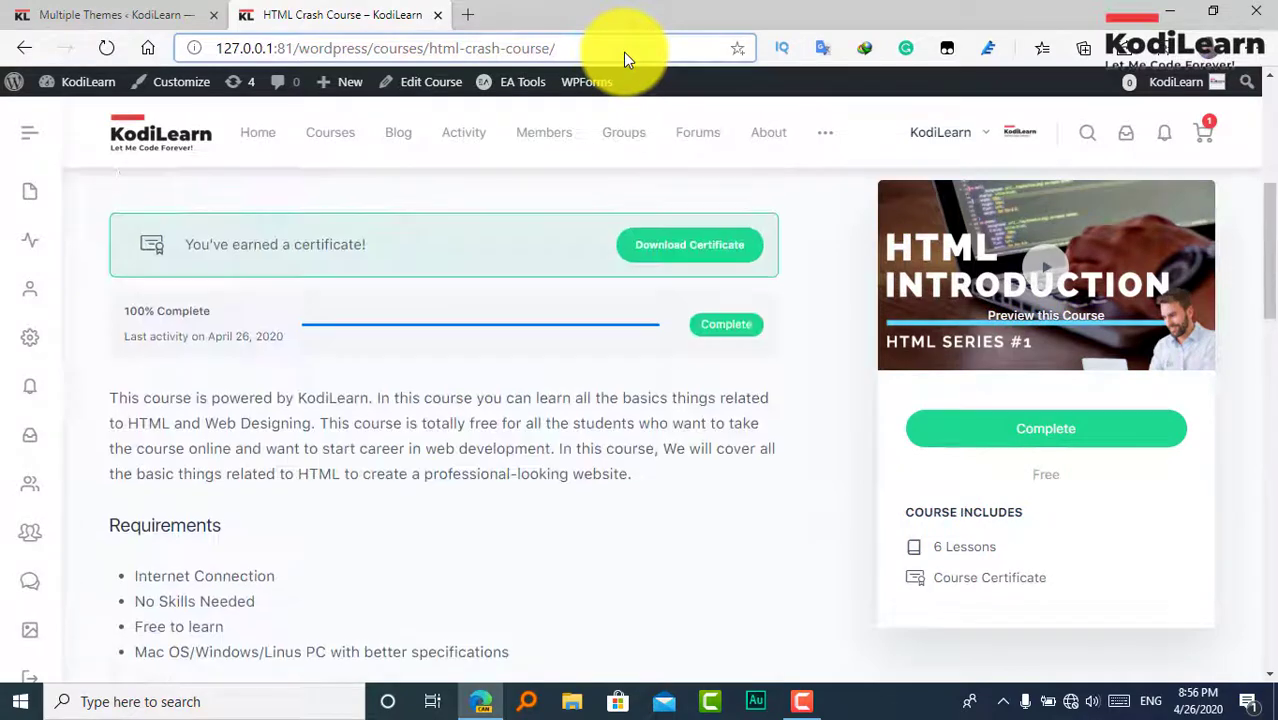
pyautogui.click(382, 320)
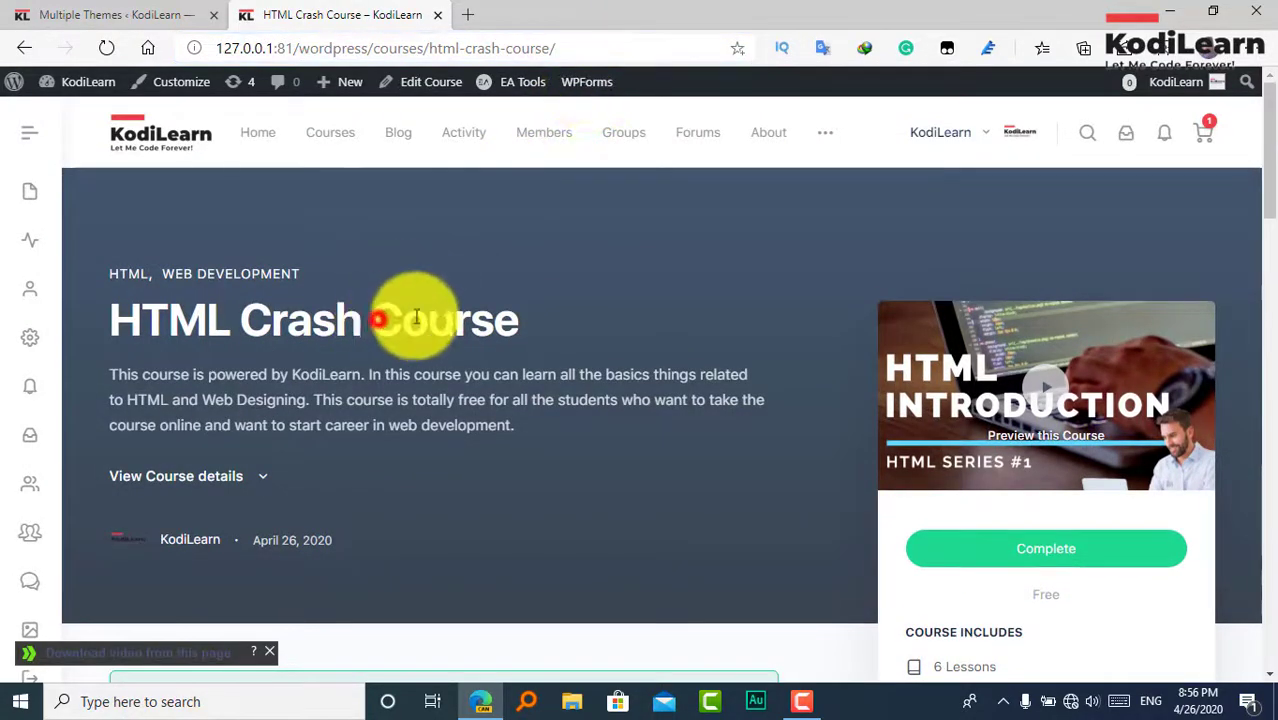
pyautogui.click(582, 301)
# Open the website's Blog page and its All Posts page and check their theme.
pyautogui.click(401, 133)
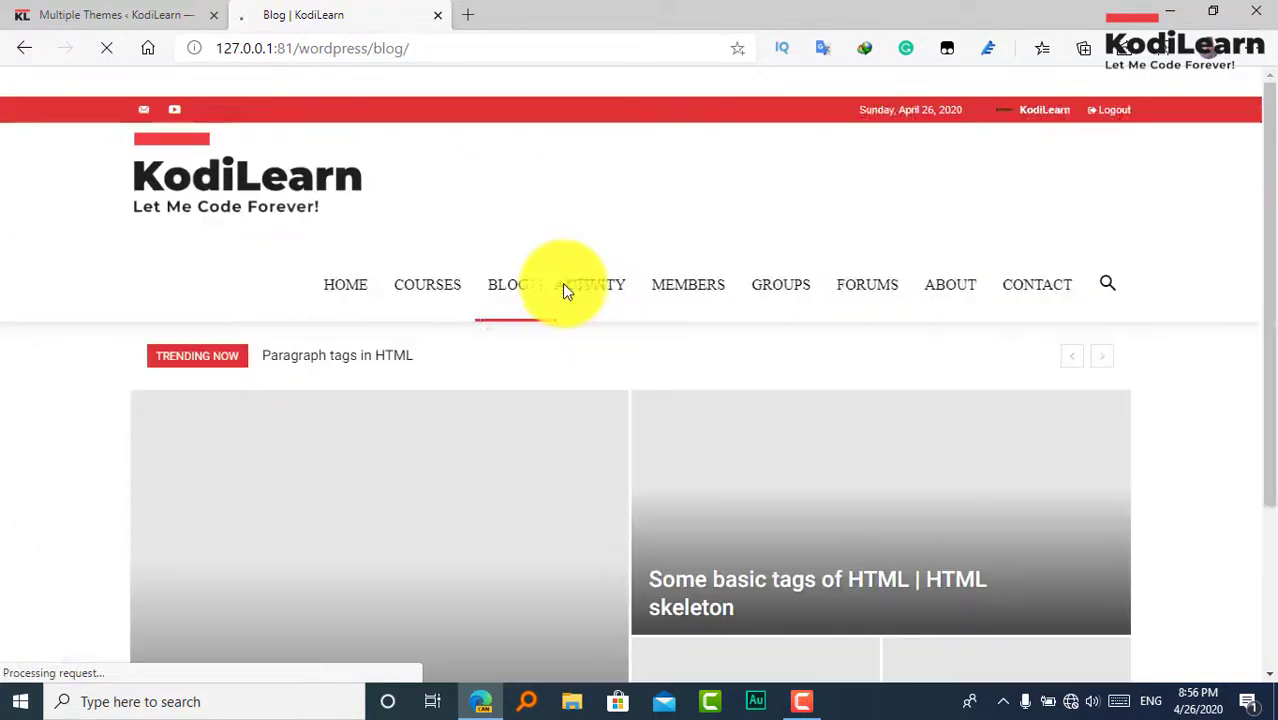
pyautogui.scroll(-10, 562, 288)
pyautogui.scroll(-3, 480, 462)
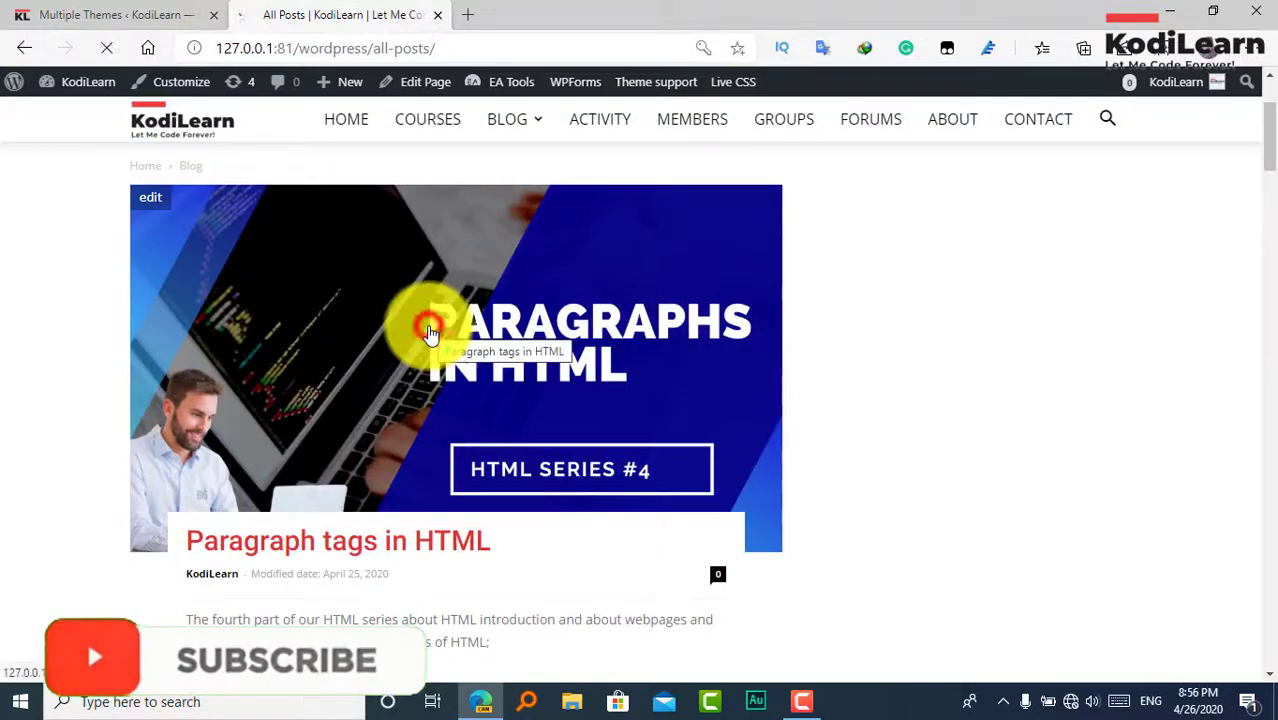
# Open the post "Paragraph tags in HTML" and check its theme from header to related articles.
pyautogui.click(430, 333)
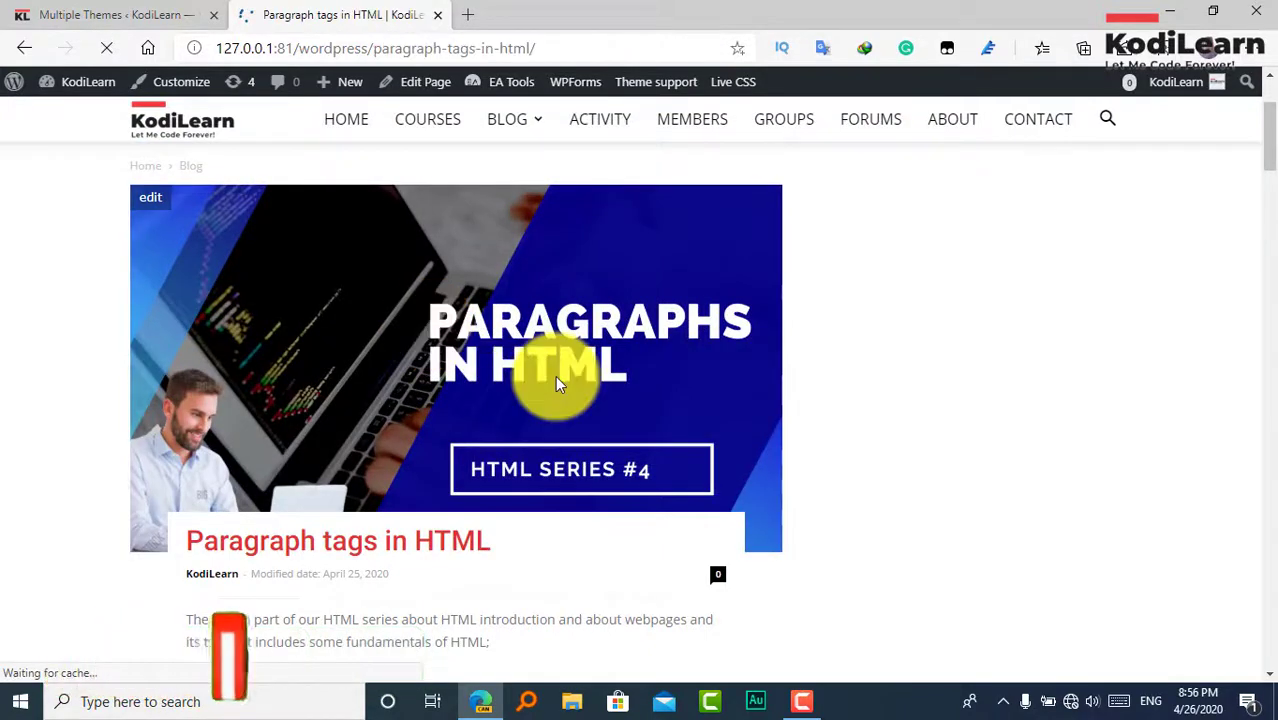
pyautogui.scroll(-15, 558, 385)
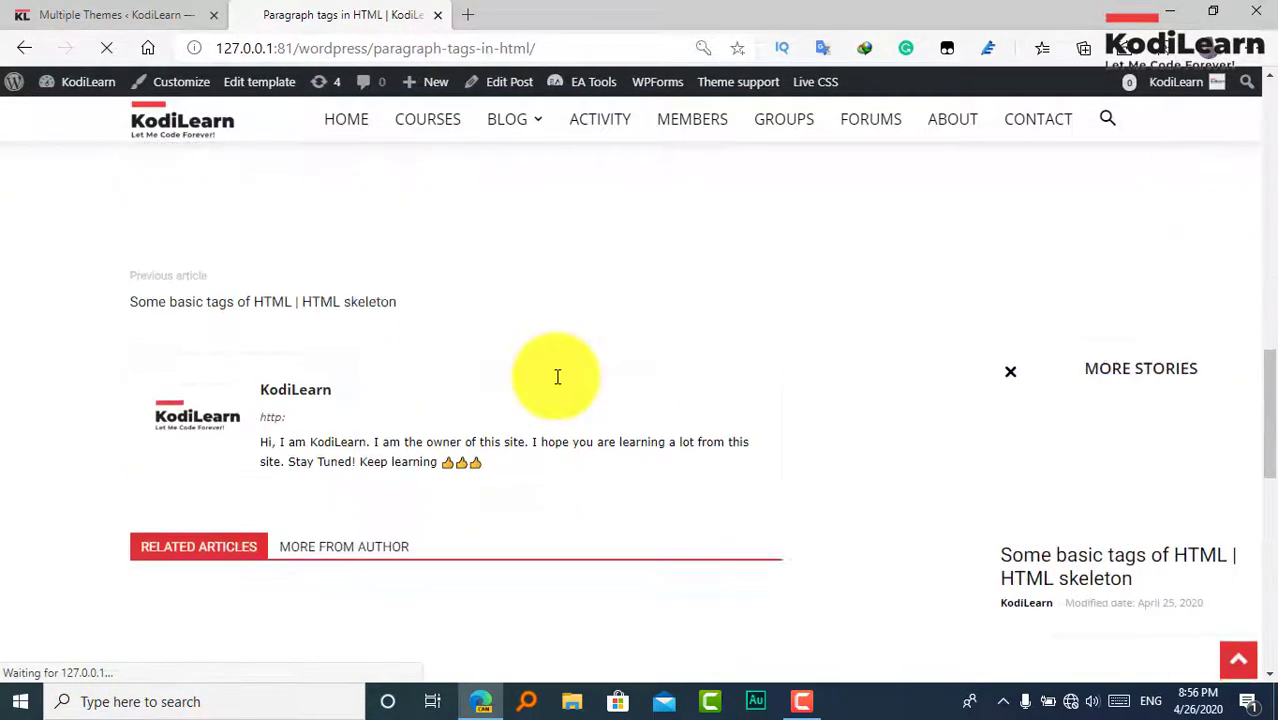
pyautogui.scroll(15, 558, 385)
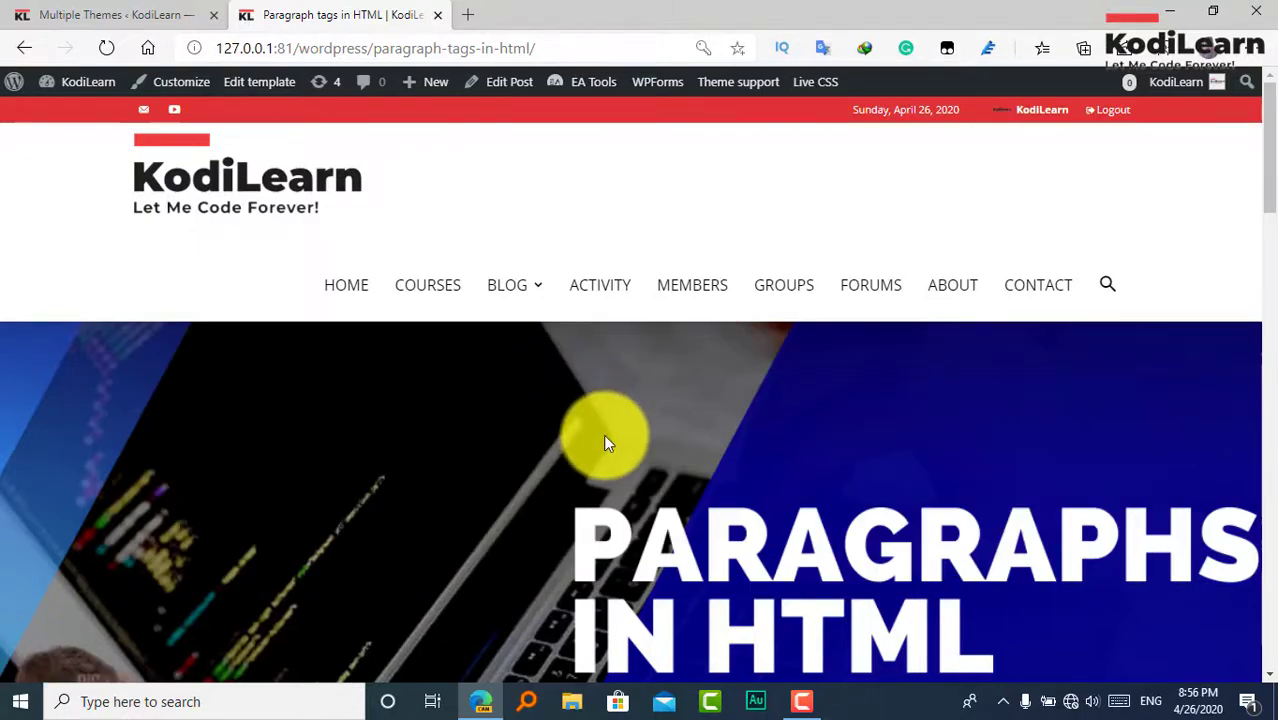
pyautogui.scroll(-2, 603, 434)
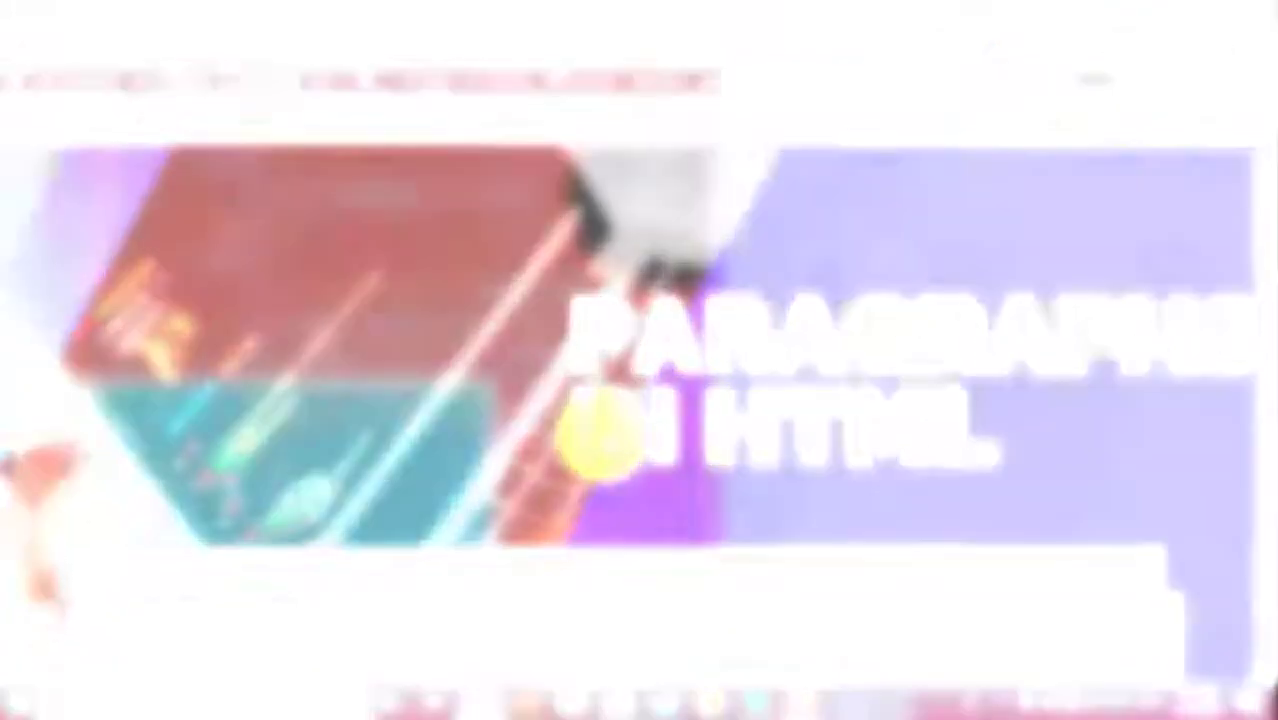